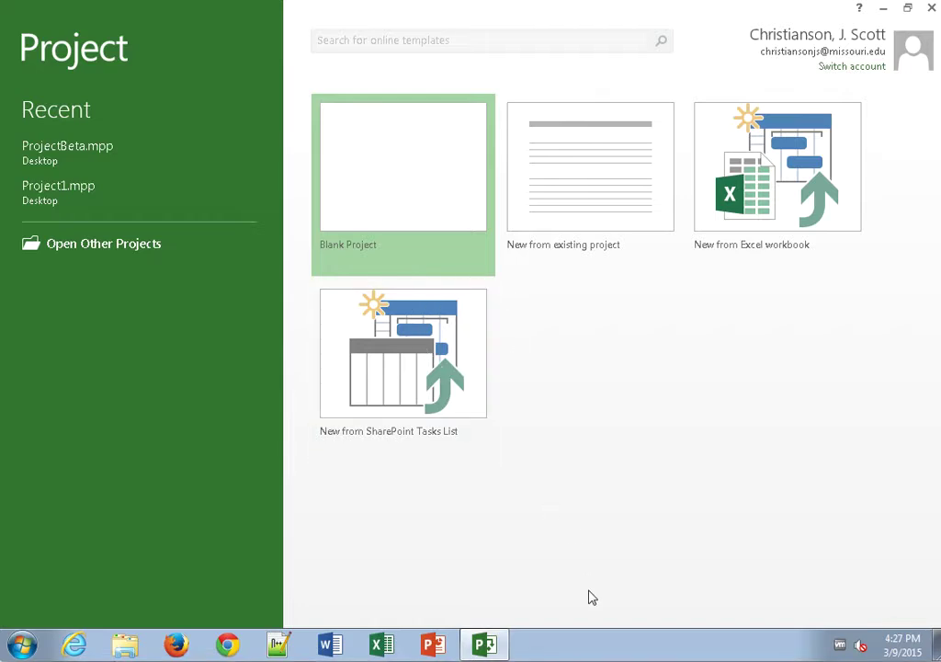
Create a blank project and browse the Resource, Report, Project, Format and View tabs, ending on View.
left_click(448, 212)
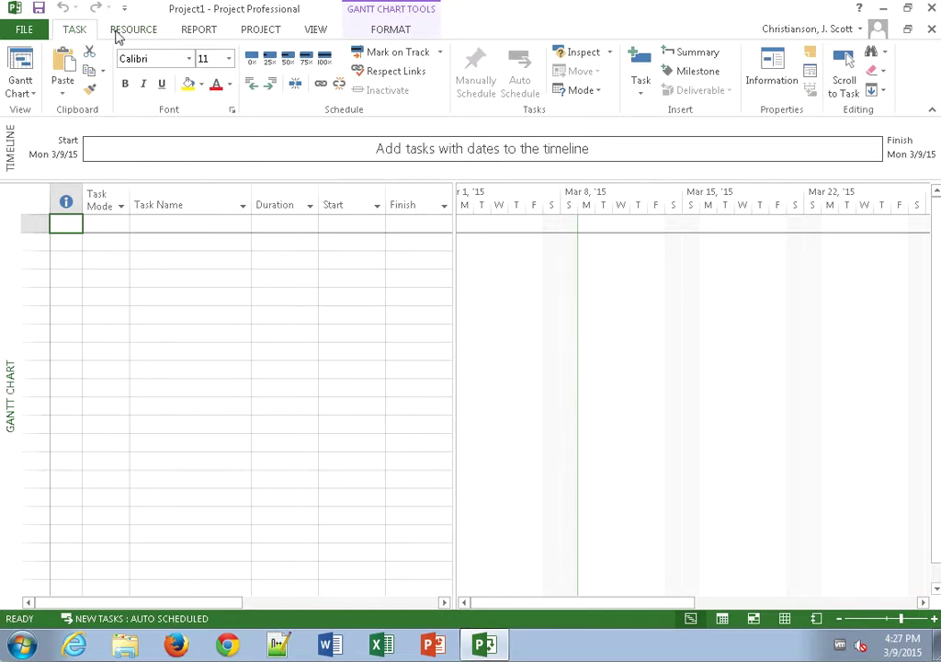
left_click(122, 33)
left_click(197, 33)
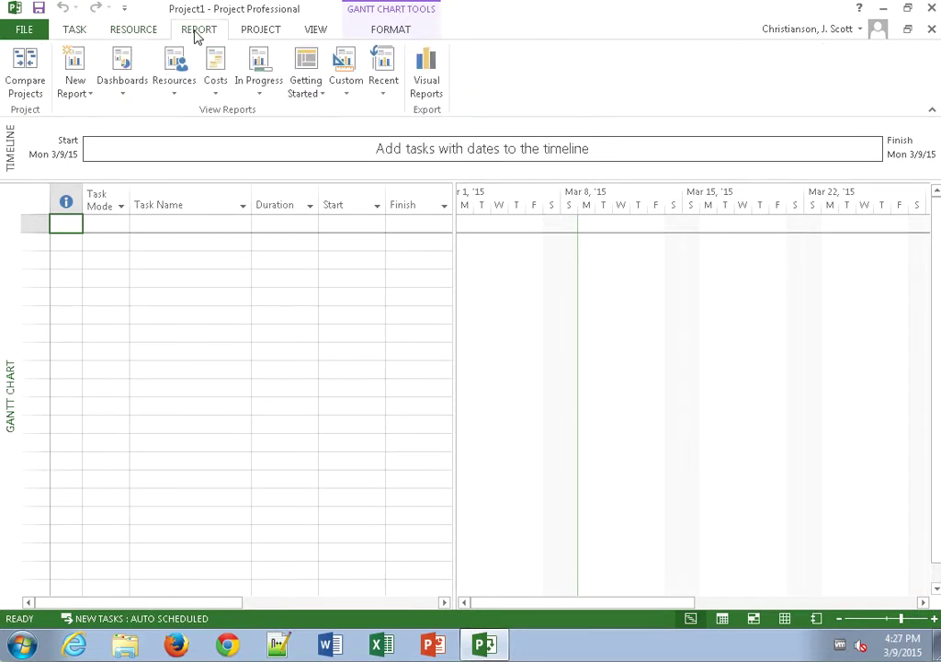
left_click(257, 32)
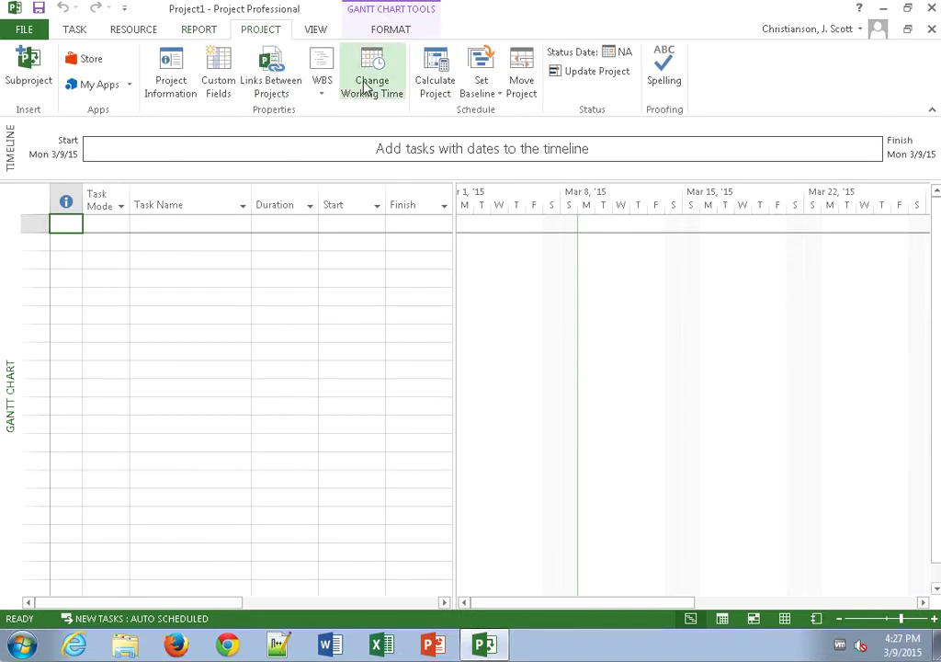
left_click(317, 30)
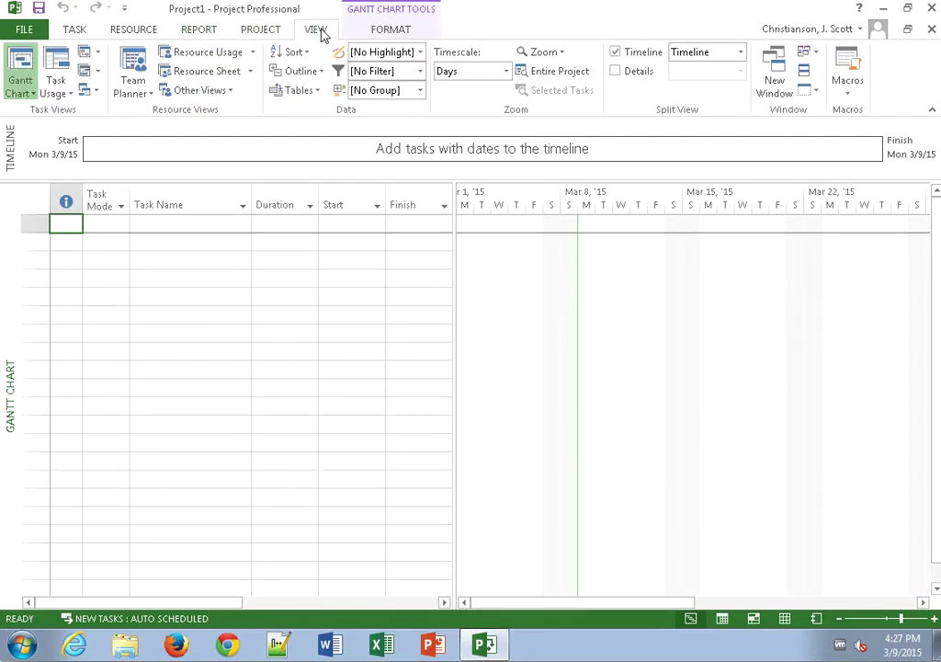
left_click(408, 35)
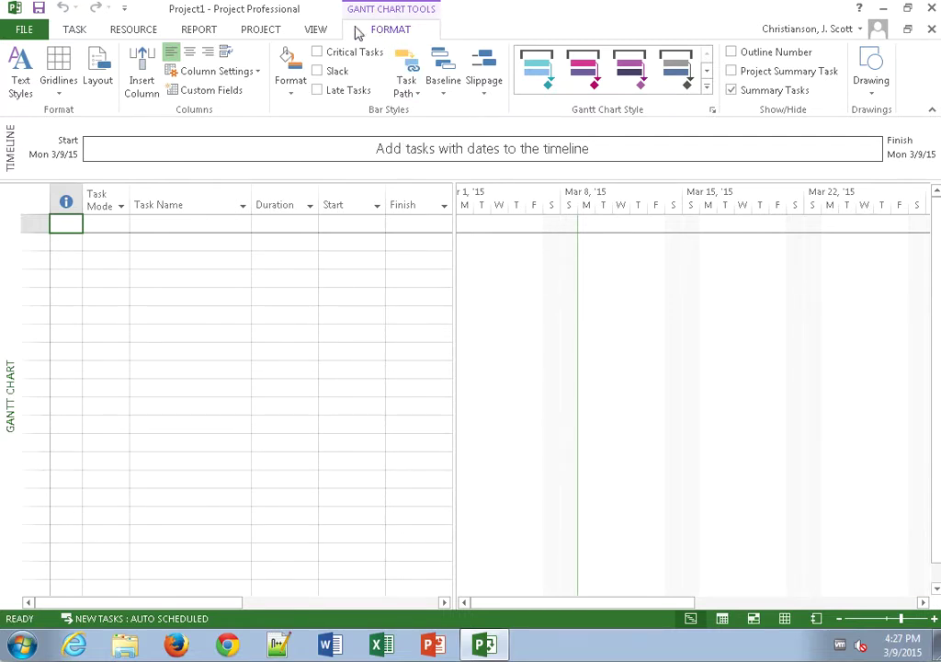
left_click(321, 33)
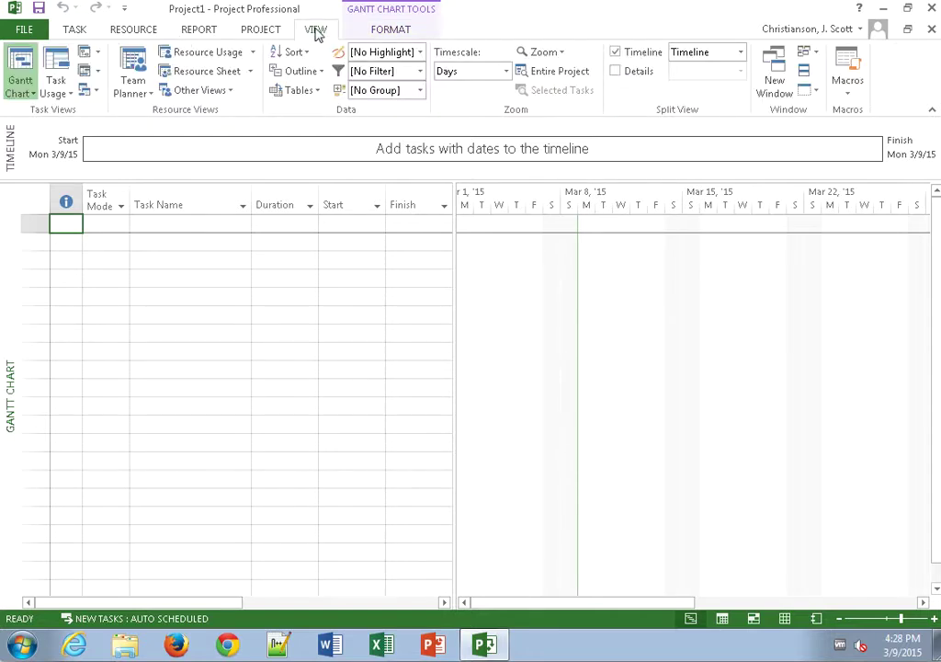
Collapse the ribbon, then pin it open again on the Report tab.
double_click(316, 29)
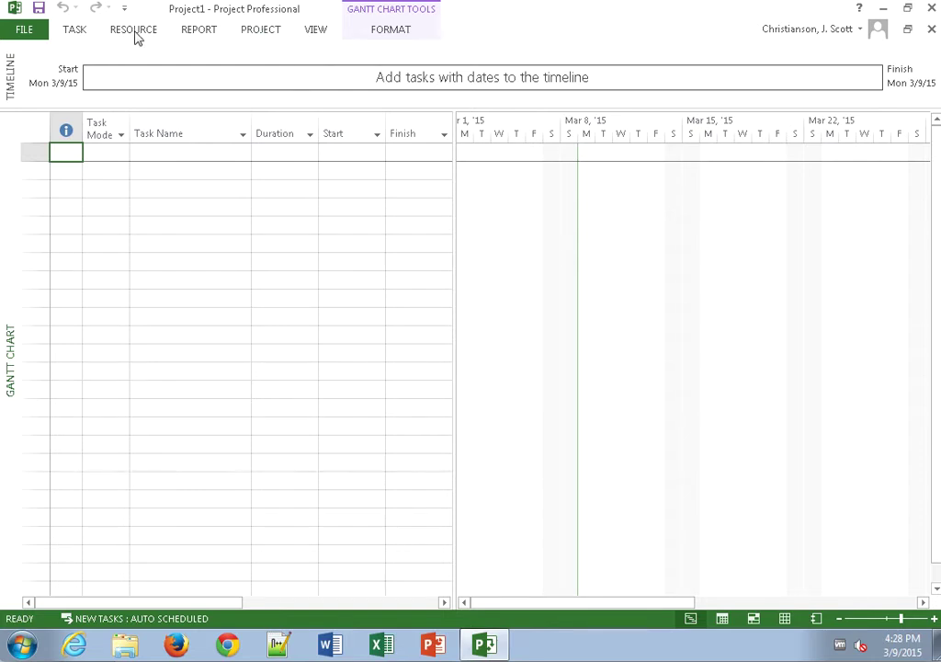
left_click(75, 32)
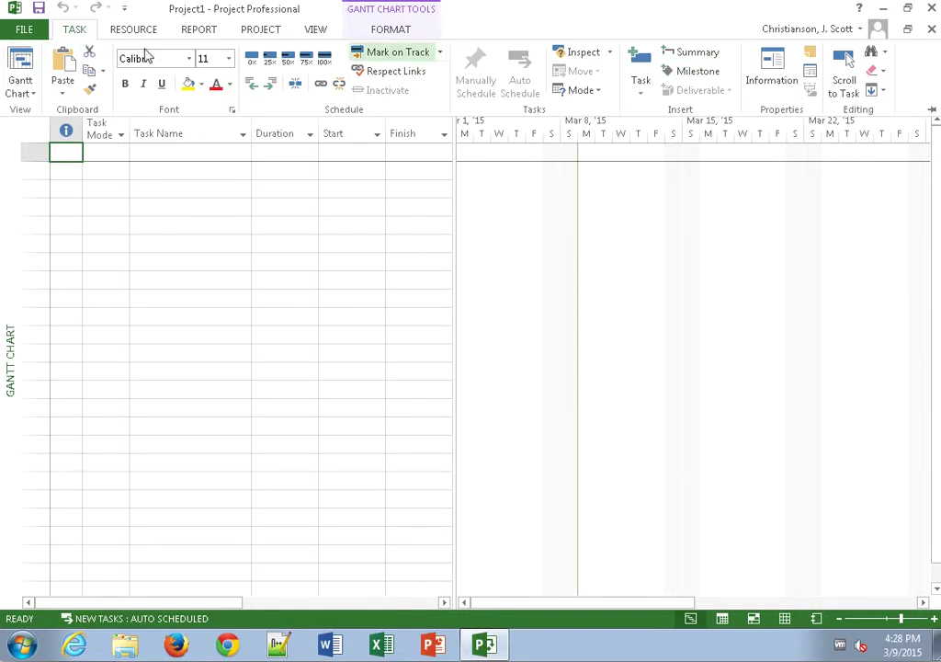
double_click(75, 32)
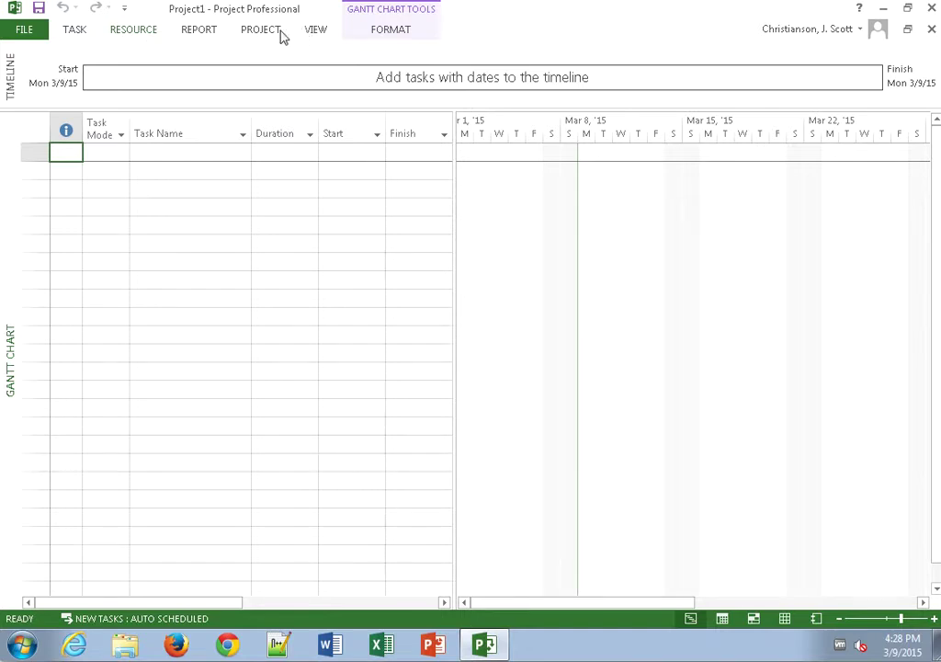
double_click(202, 34)
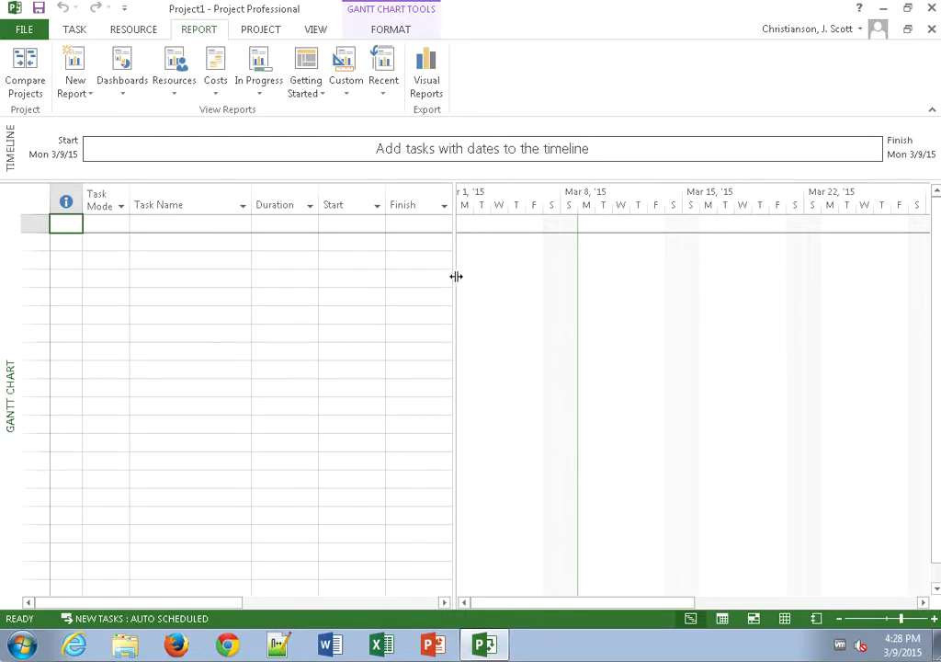
Widen the Task Name column, restoring the original table/chart split afterward.
left_click_drag(454, 273, 516, 283)
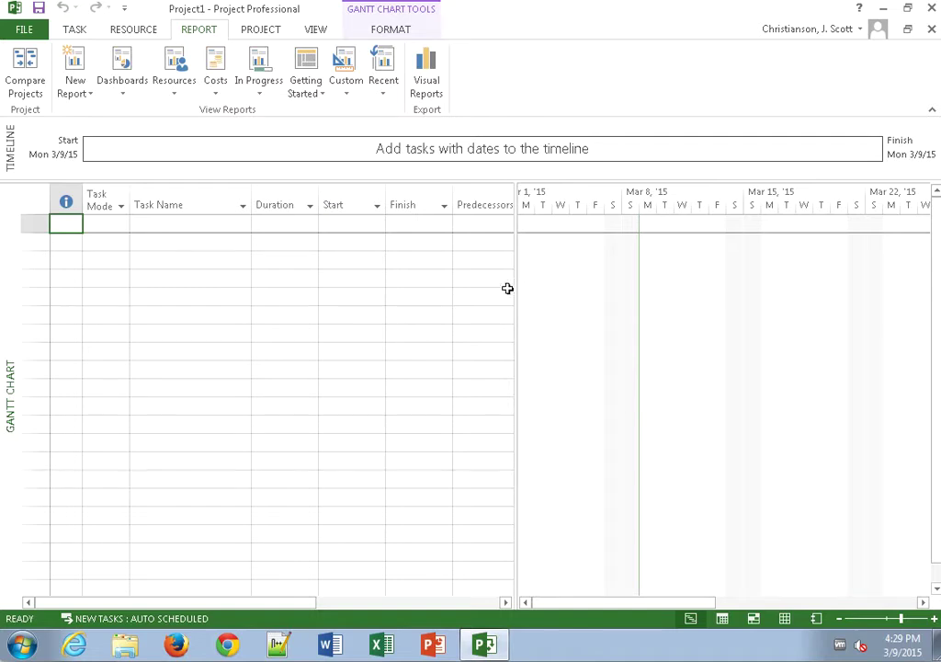
left_click_drag(251, 194, 270, 194)
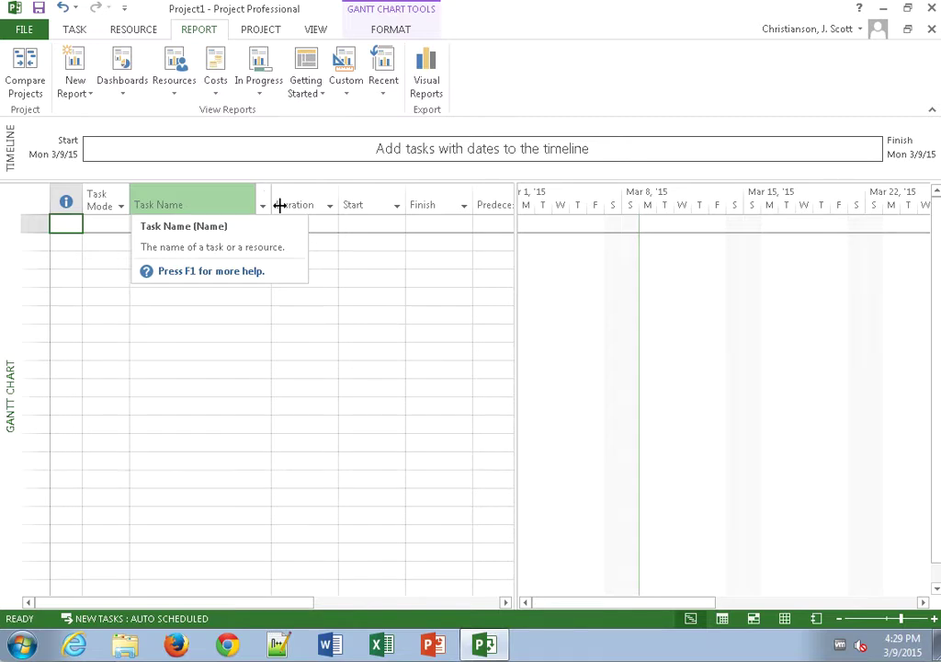
left_click_drag(517, 288, 458, 299)
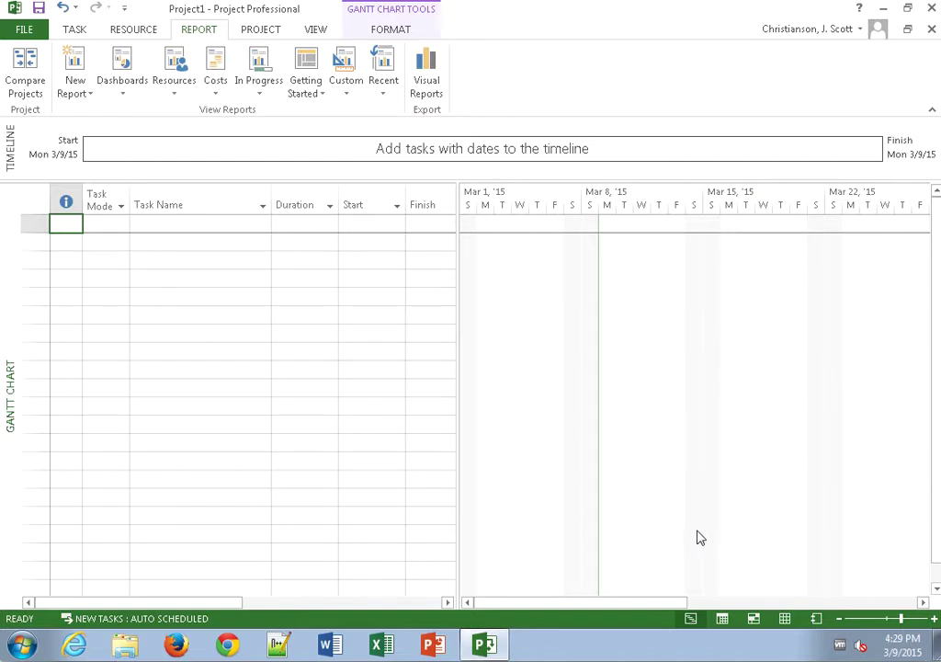
Zoom the Gantt timescale out and in, ending zoomed out to span 2014 into 2015.
left_click(838, 621)
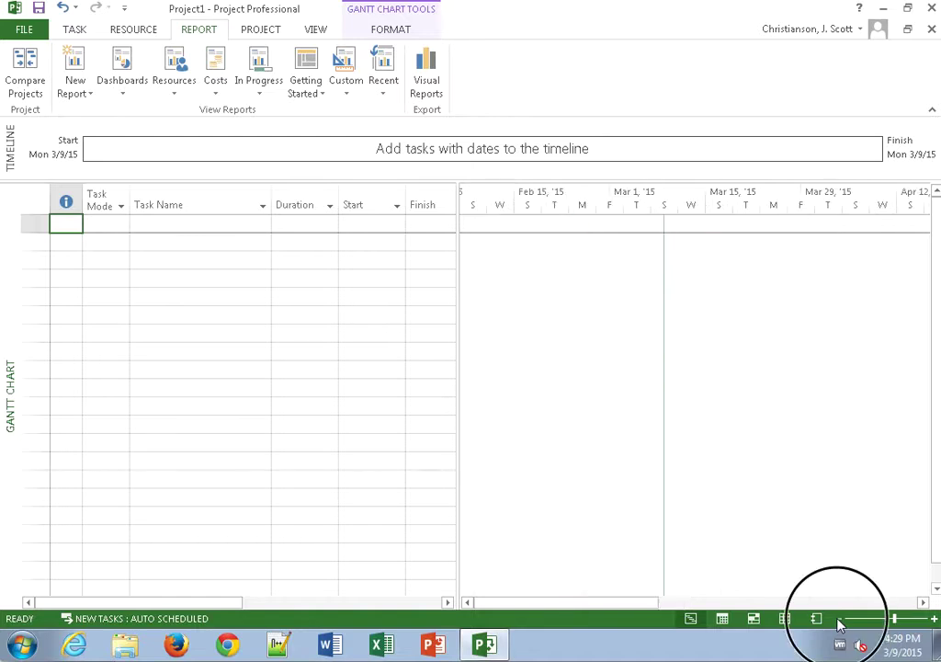
left_click(839, 622)
left_click(838, 622)
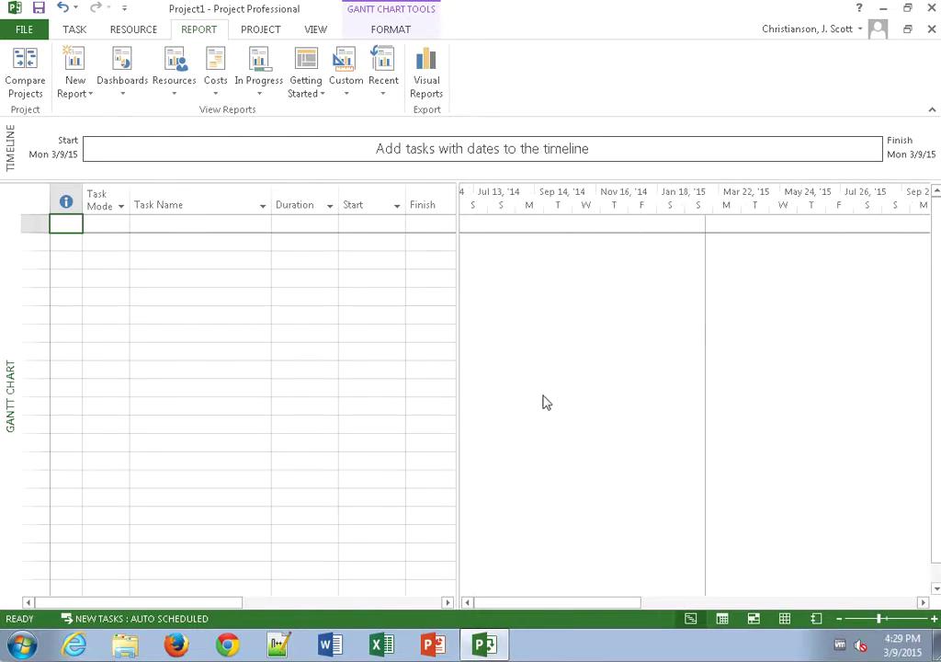
left_click(934, 619)
left_click(933, 619)
left_click(934, 619)
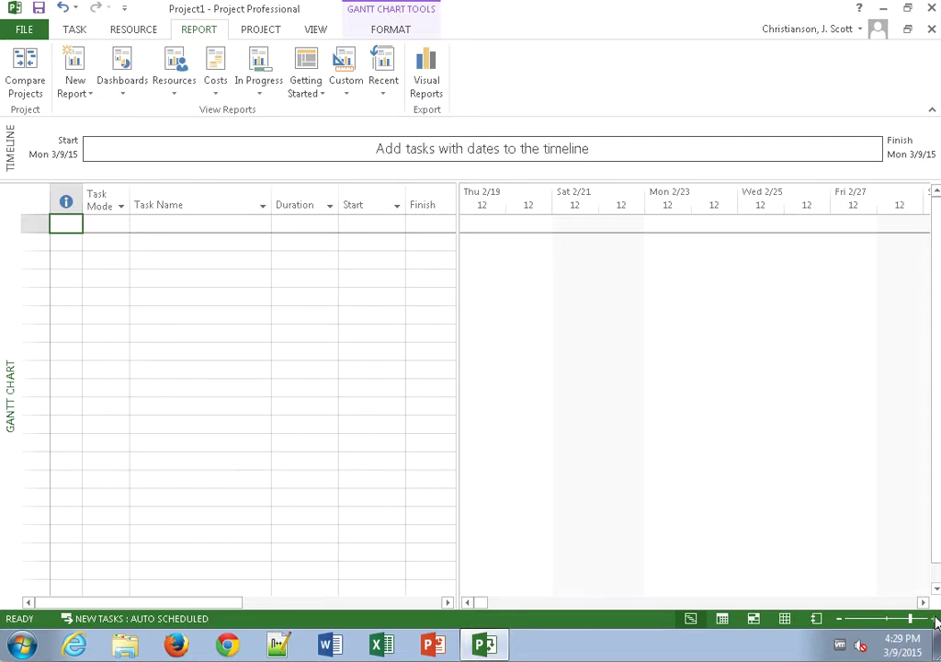
left_click(839, 622)
left_click(839, 622)
left_click(839, 622)
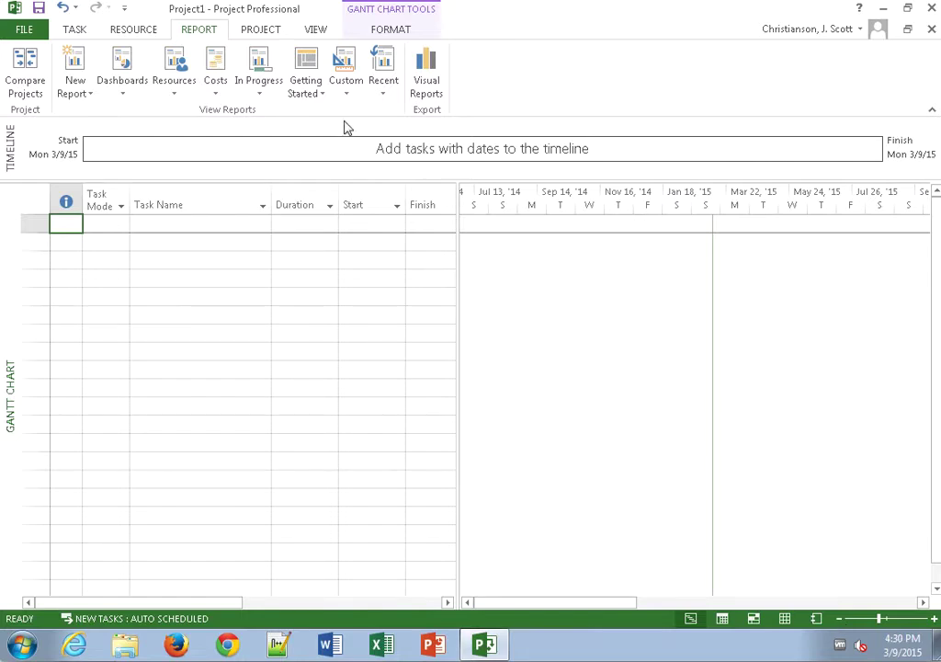
left_click(314, 32)
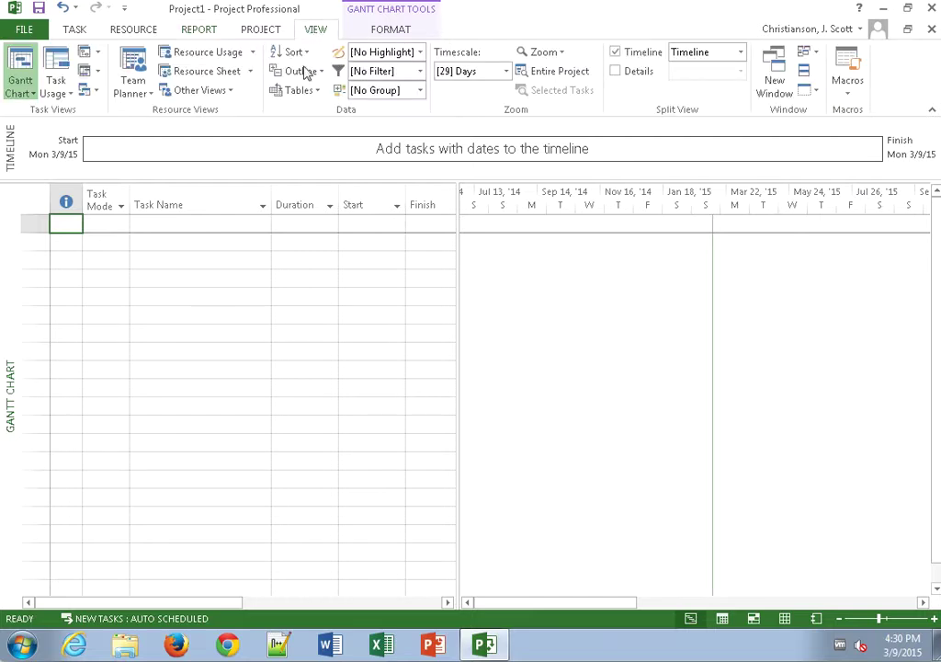
Switch the timescale to Weeks, then back to Days, showing October 2014 day by day.
left_click(506, 77)
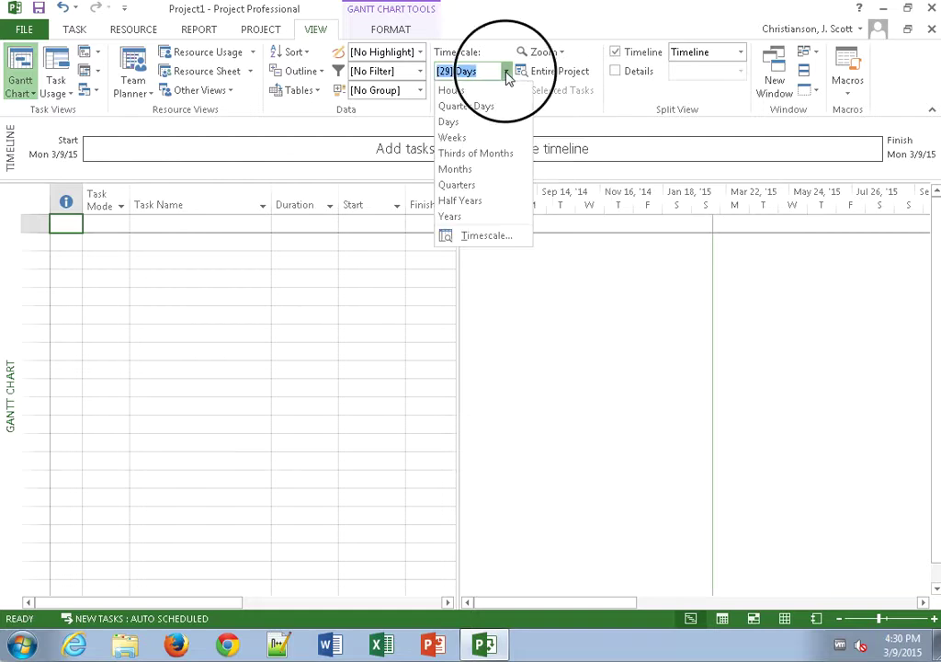
left_click(464, 137)
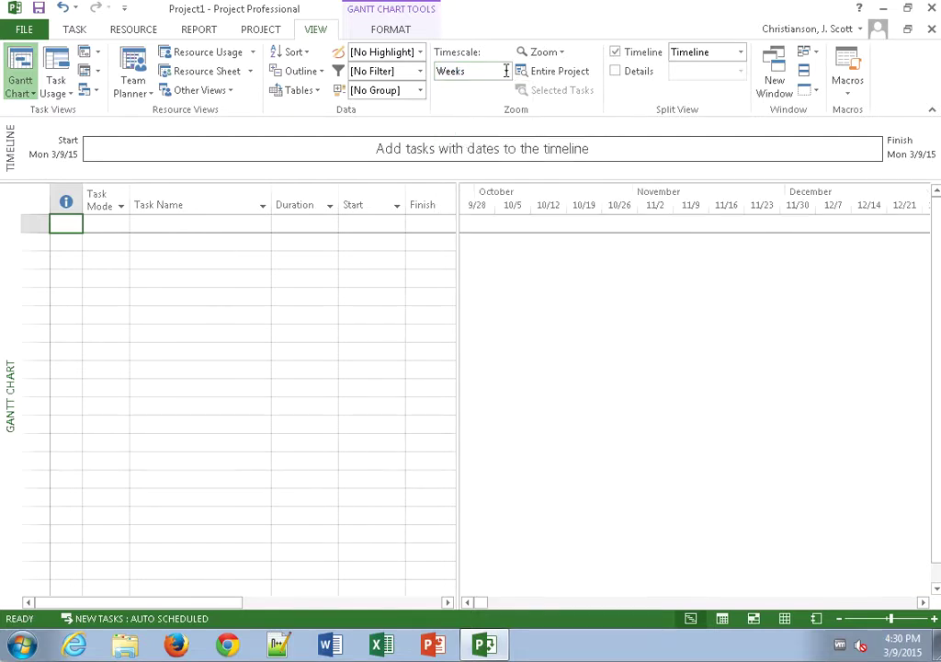
left_click(504, 77)
left_click(462, 123)
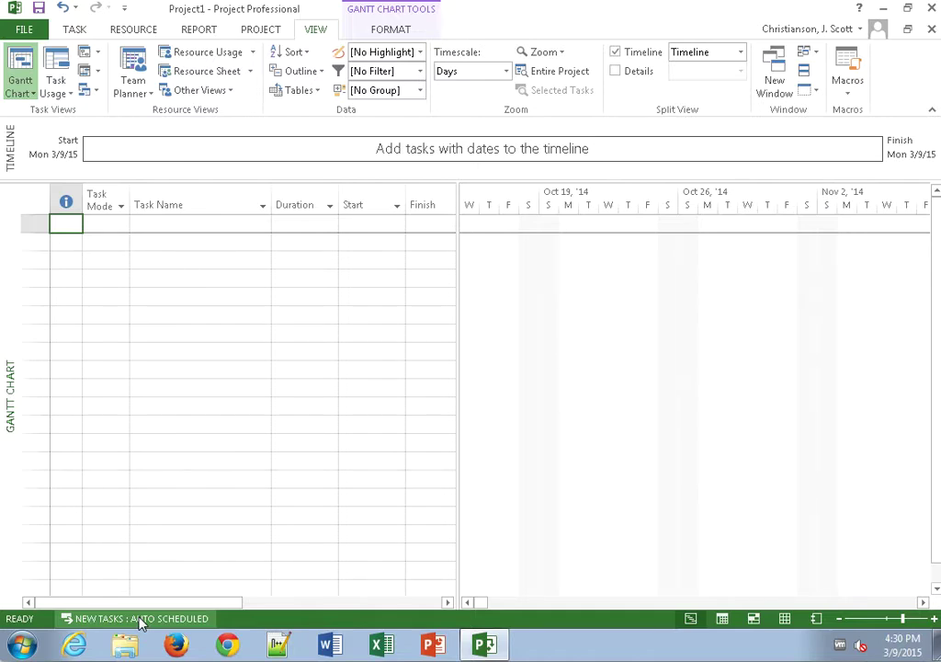
Make new tasks Auto Scheduled, including in the Schedule options for All New Projects.
left_click(138, 620)
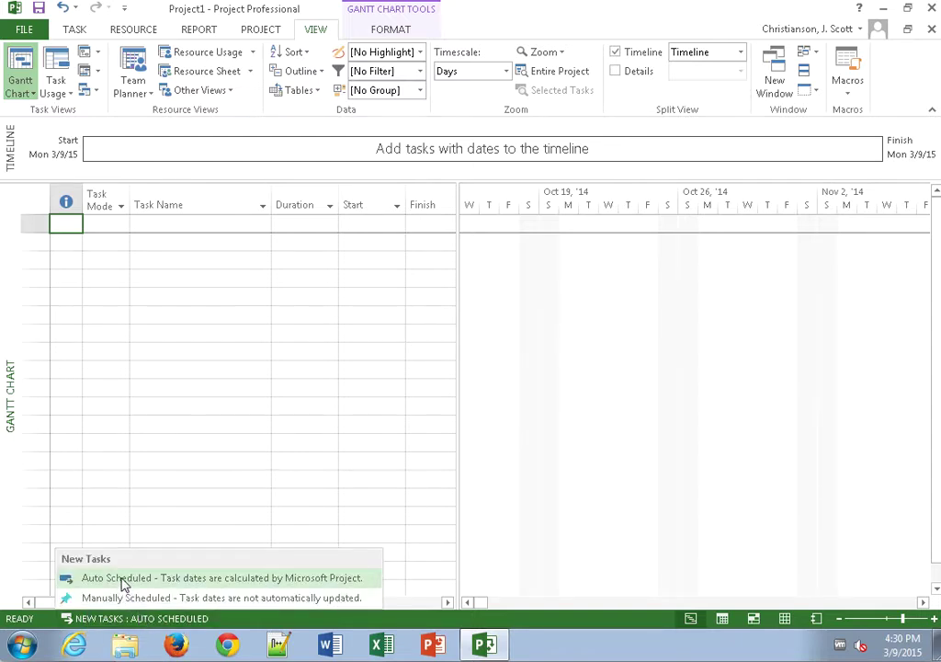
left_click(122, 579)
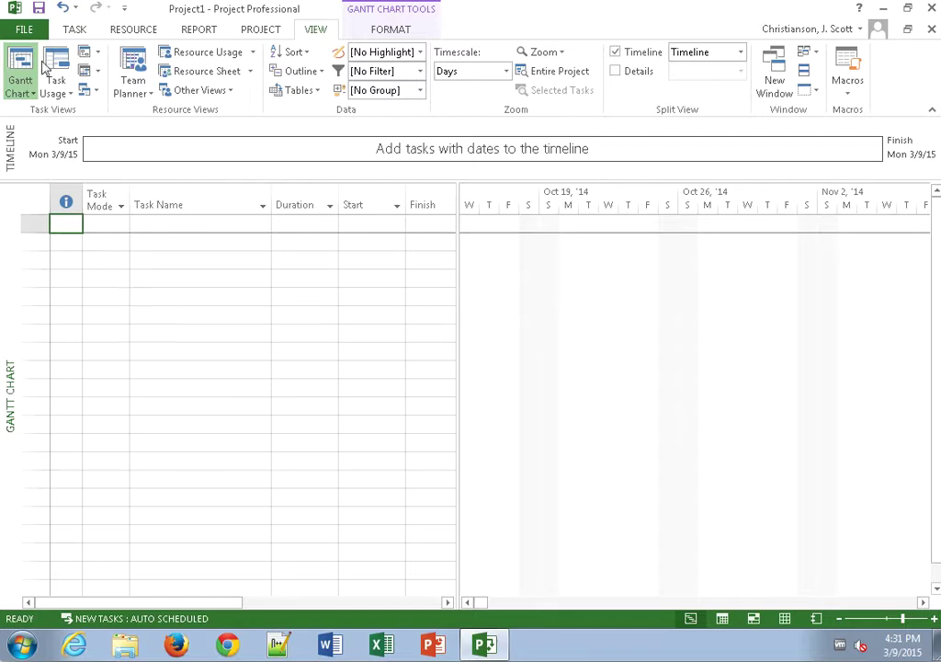
left_click(28, 28)
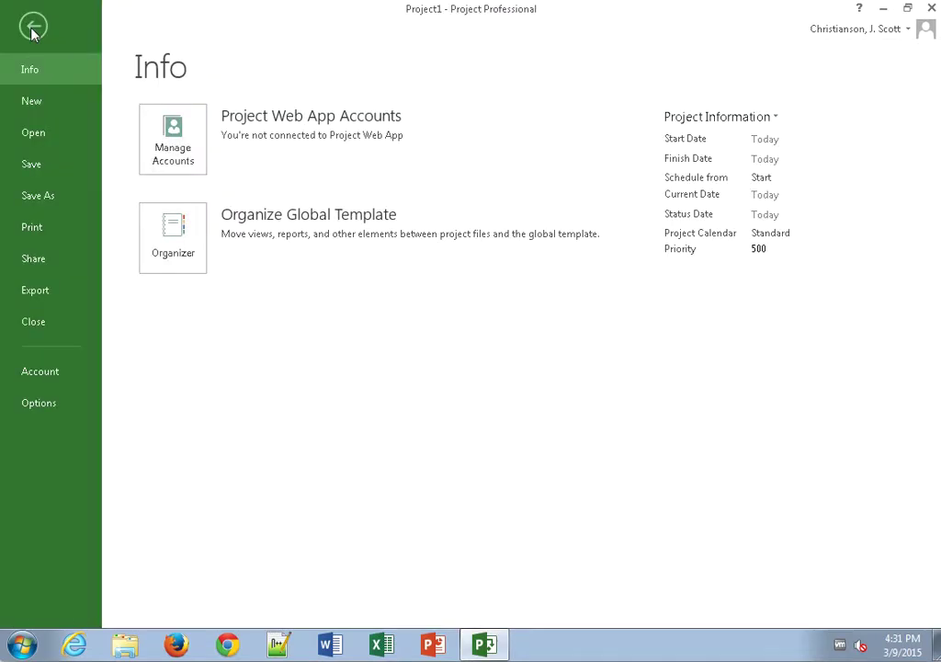
left_click(34, 410)
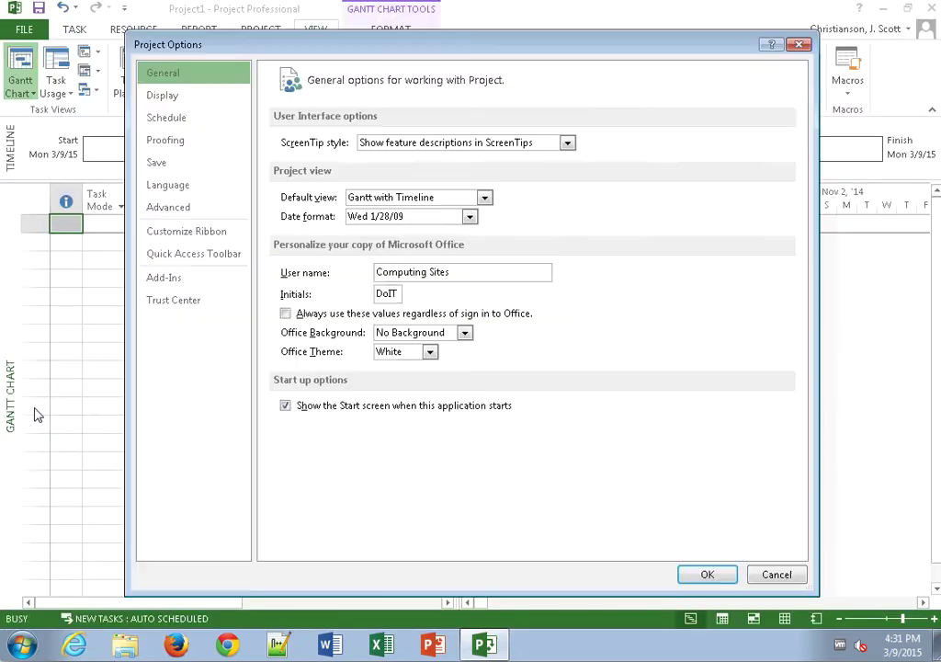
left_click(163, 122)
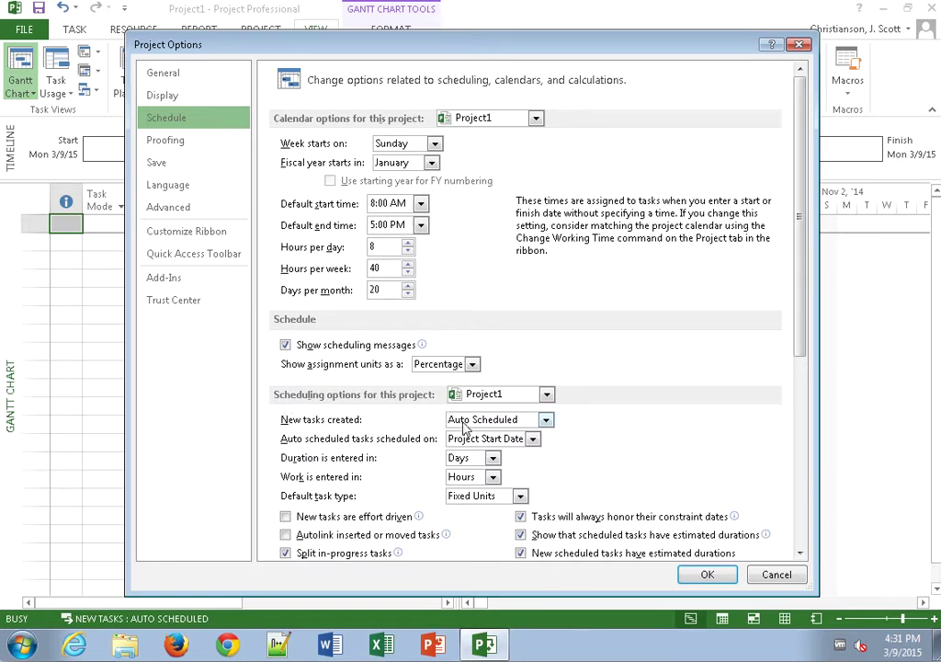
left_click(526, 396)
left_click(510, 414)
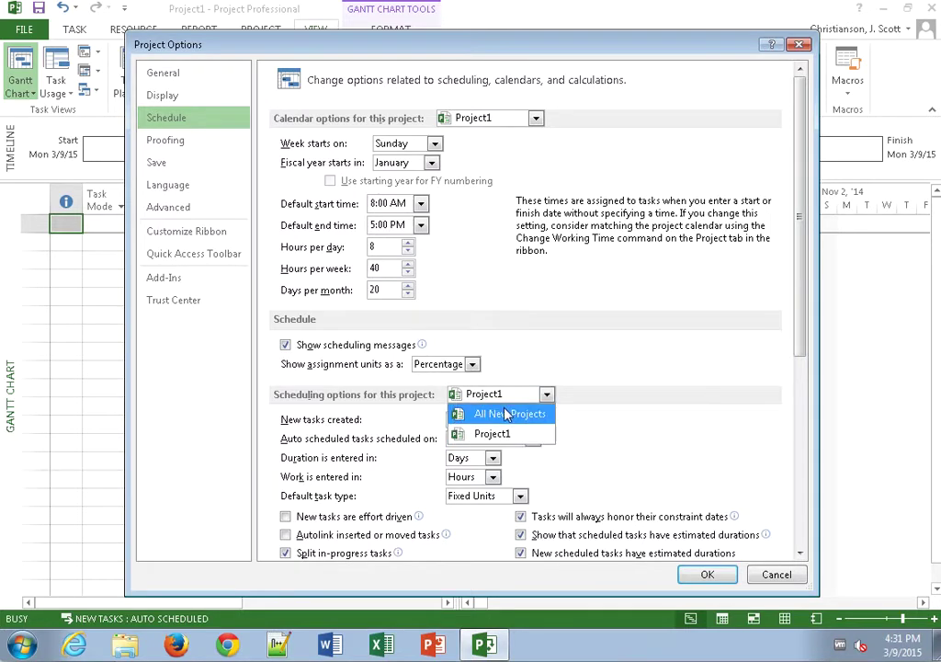
left_click(503, 423)
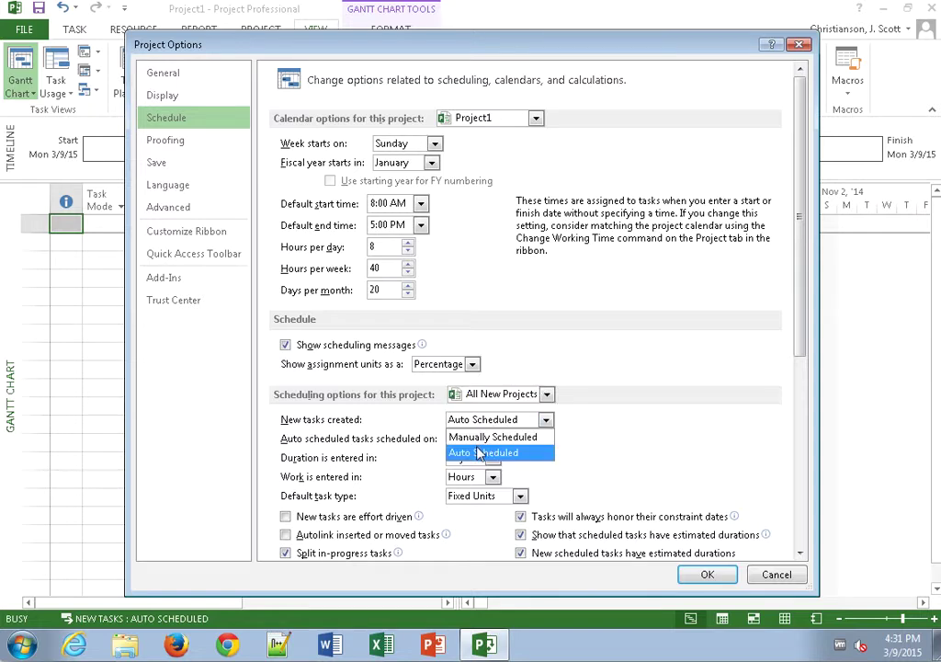
left_click(479, 452)
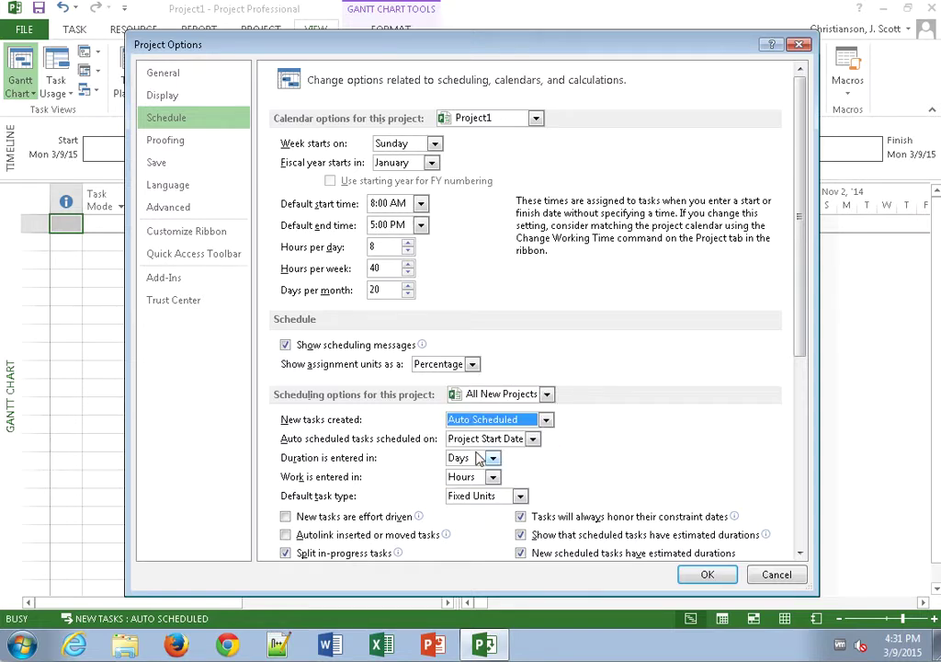
left_click(707, 575)
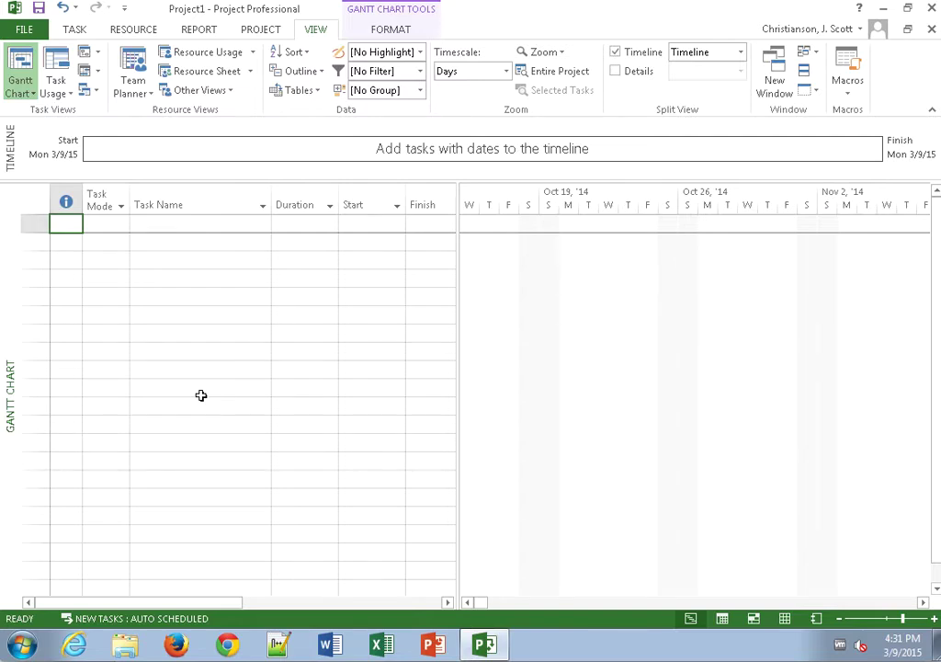
Enter five task names in the Task Name column: 'Taks A', 'Task B', 'Task C', 'Task D', 'Task E'.
left_click(187, 227)
type("t")
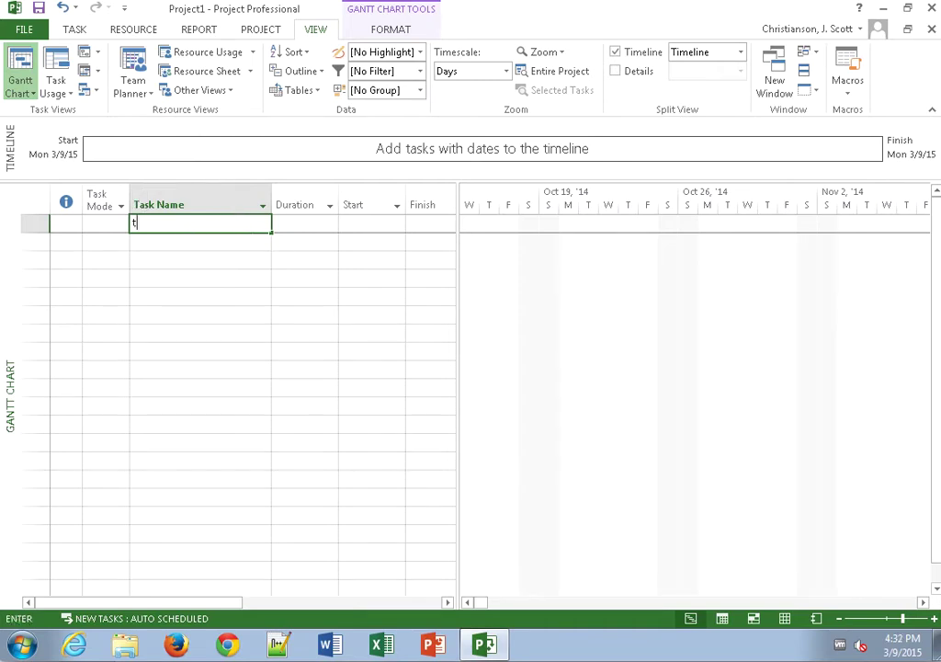
key("BackSpace")
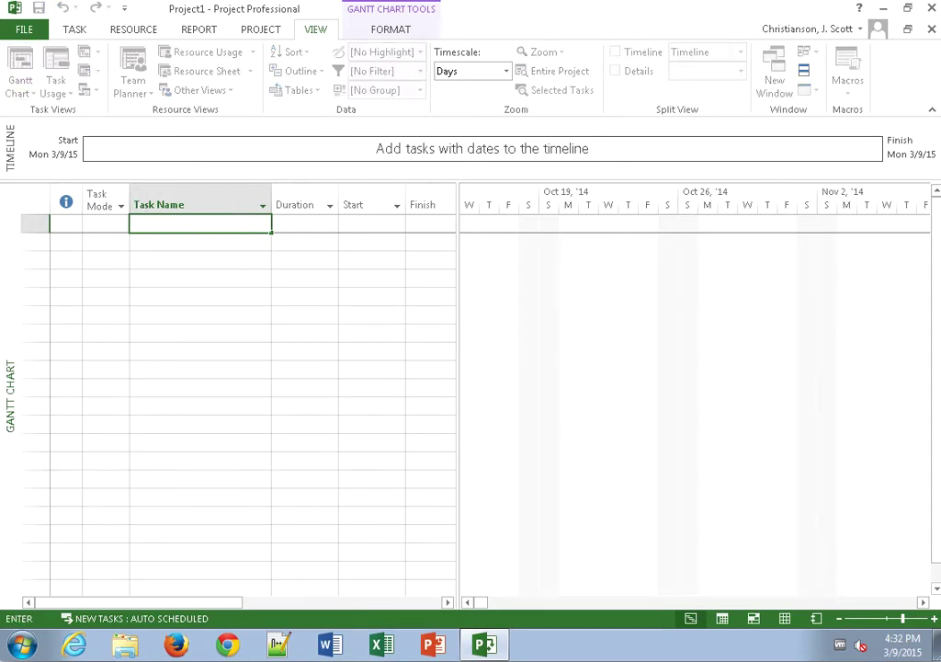
type("Taks A")
key("Return")
type("Task B")
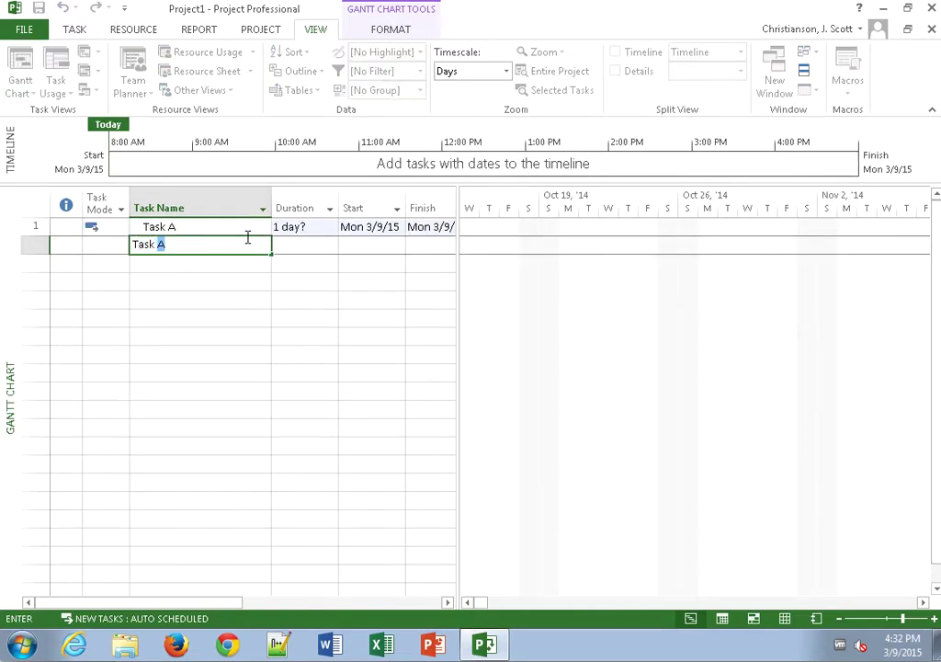
key("Return")
type("Task C")
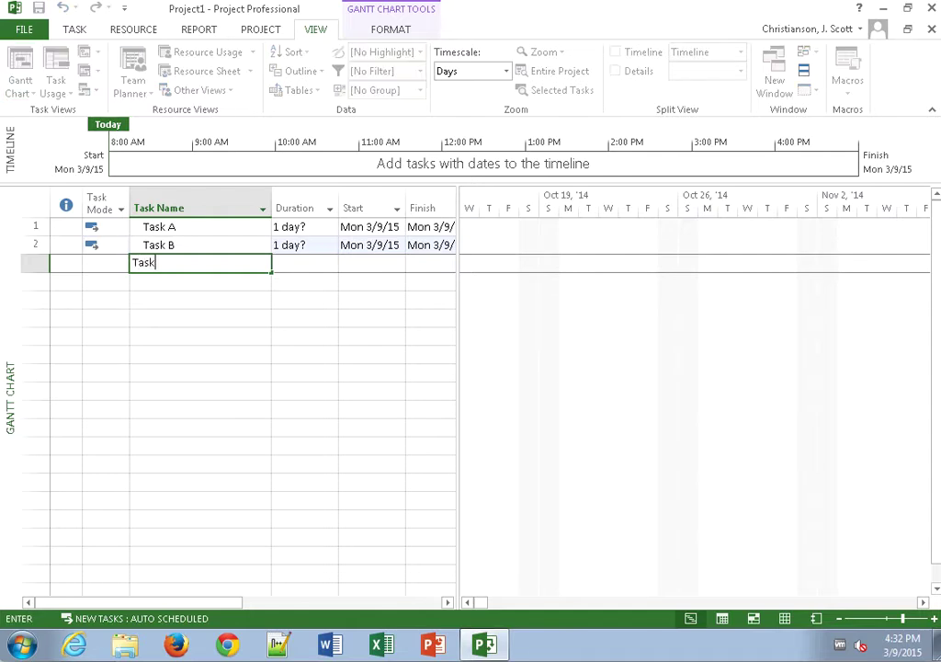
key("Return")
type("Task D")
key("Return")
type("Task E")
key("Return")
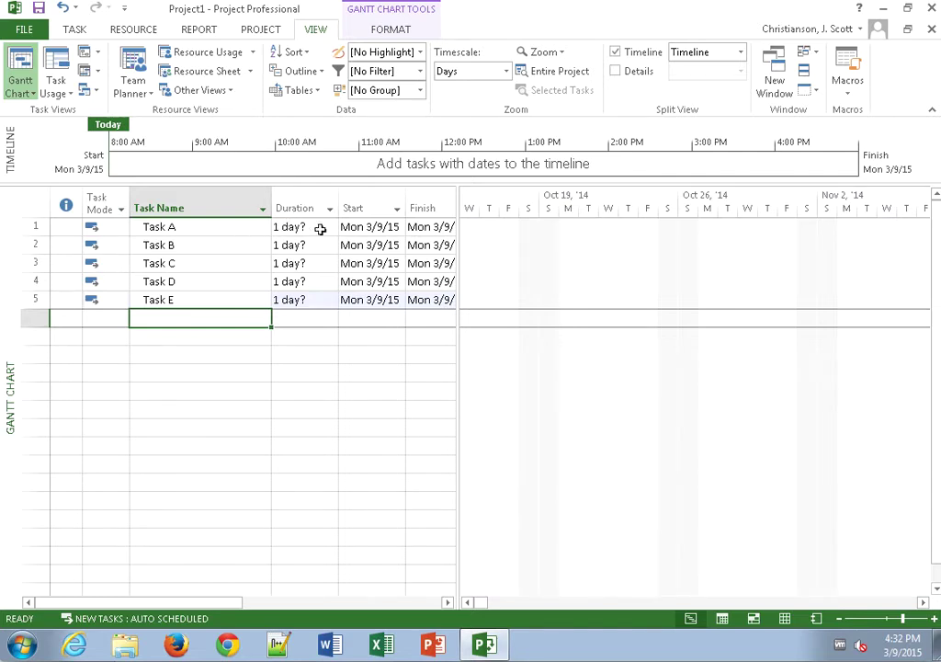
Set each of the five tasks to a 4-day duration, silencing the Planning Wizard tip.
left_click(320, 229)
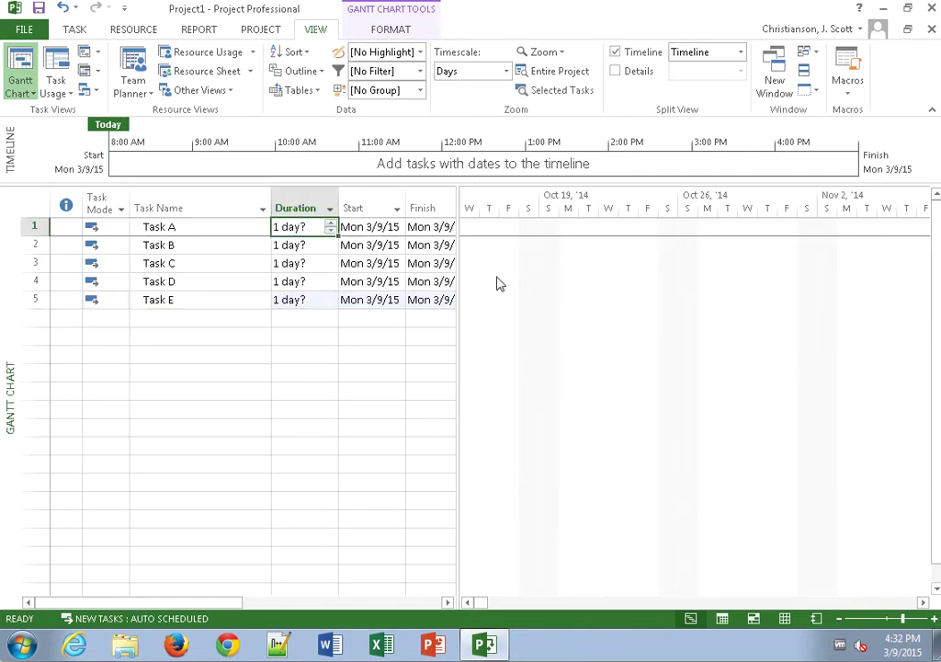
type("4")
key("Return")
type("4")
key("Return")
type("4")
key("Return")
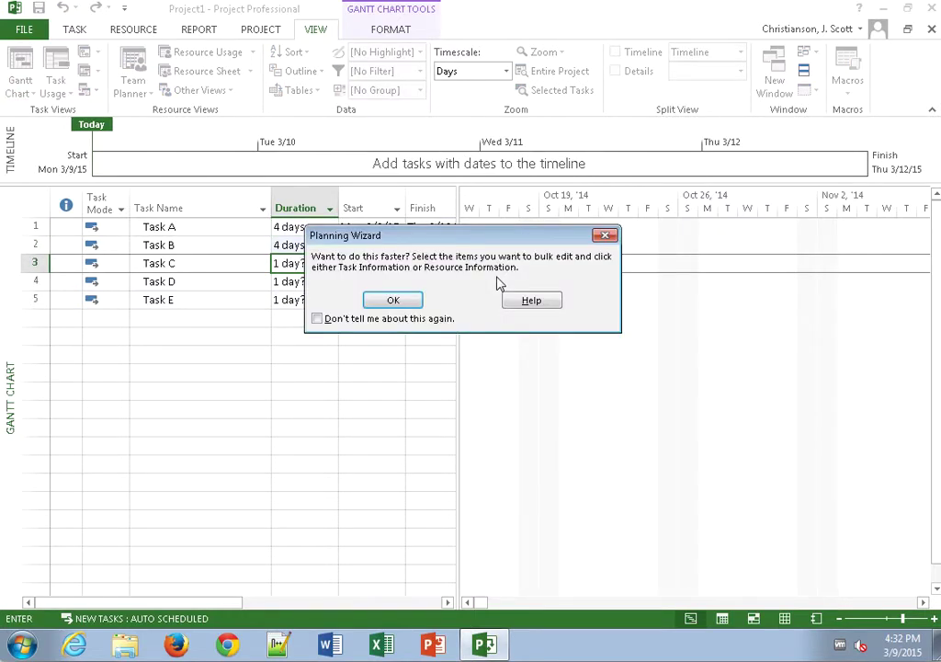
left_click(386, 318)
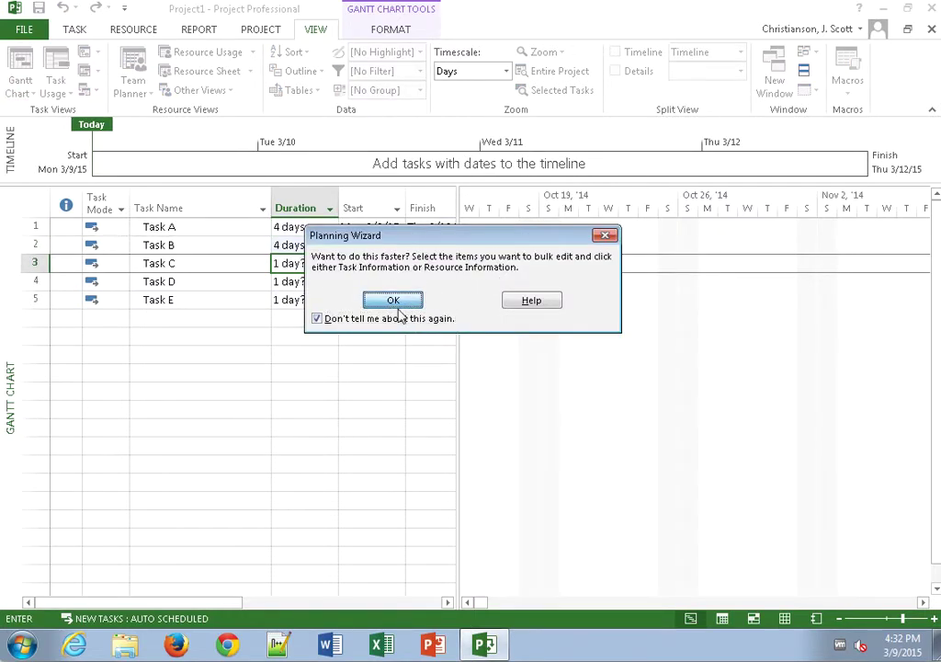
key("Return")
type("4")
key("Return")
type("4")
key("Return")
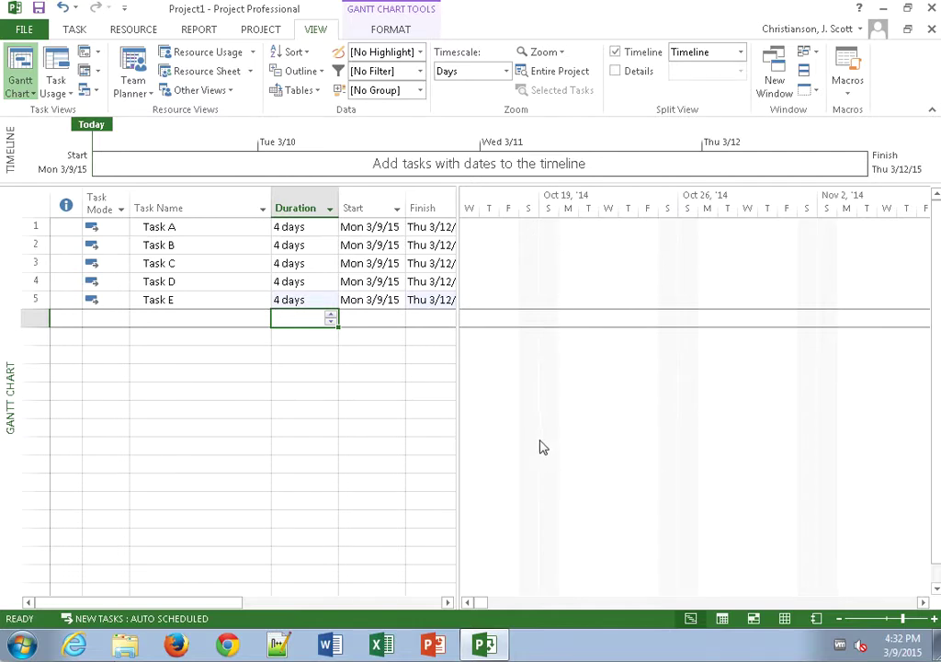
Scroll the Gantt chart right until the five March 2015 task bars appear.
left_click(467, 602)
left_click(467, 602)
left_click(466, 602)
left_click(467, 602)
left_click(467, 602)
left_click(467, 602)
left_click(467, 602)
left_click(467, 602)
left_click(467, 602)
left_click(467, 602)
left_click(467, 602)
left_click(467, 602)
left_click(467, 602)
left_click(467, 602)
left_click(467, 602)
left_click(467, 602)
left_click(467, 602)
left_click(467, 602)
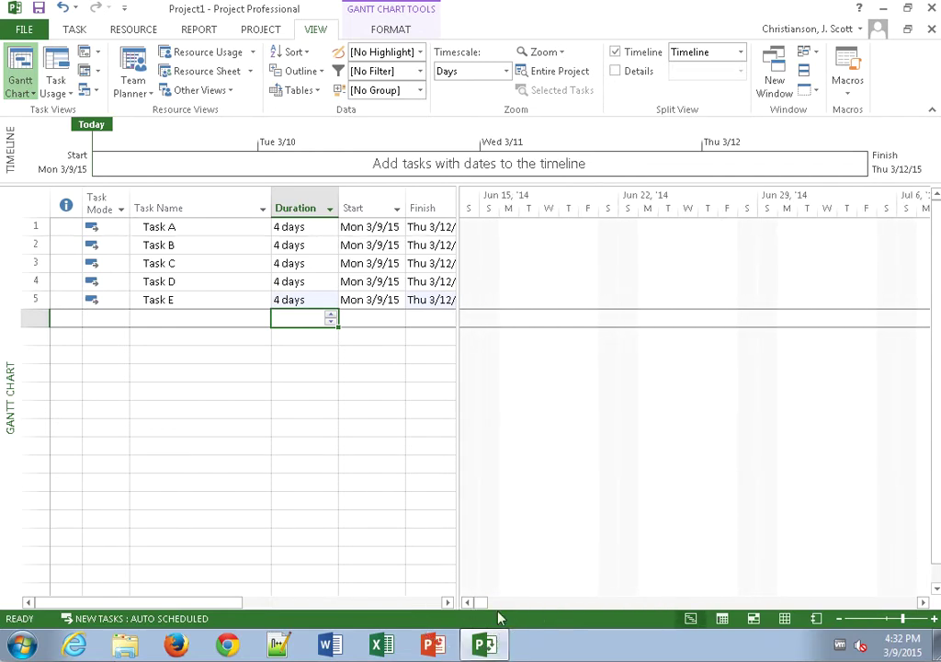
left_click(485, 602)
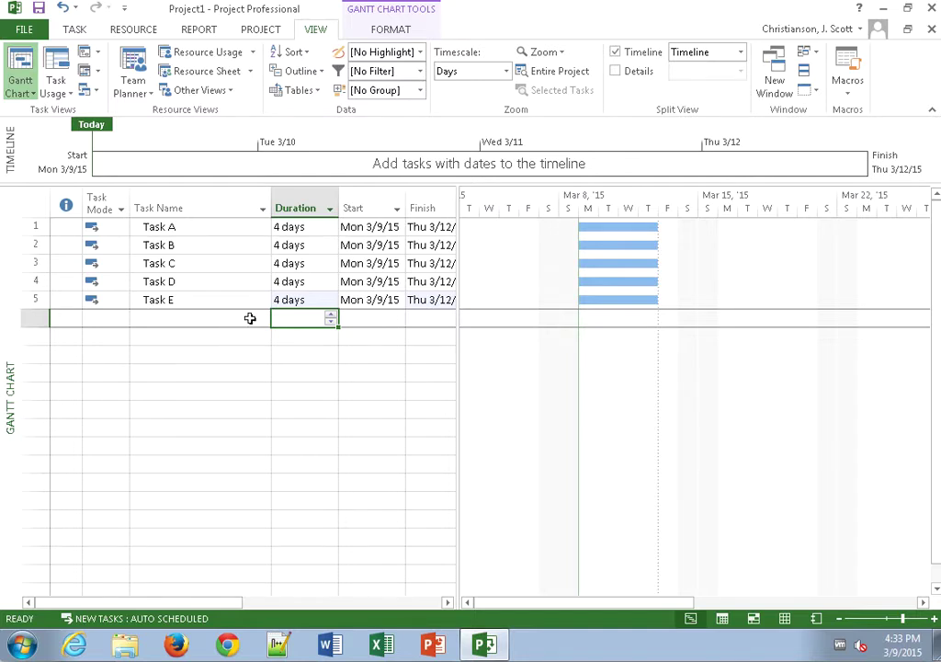
Widen the task table to show the Predecessors column and select Task B's predecessor cell.
left_click_drag(459, 302, 599, 294)
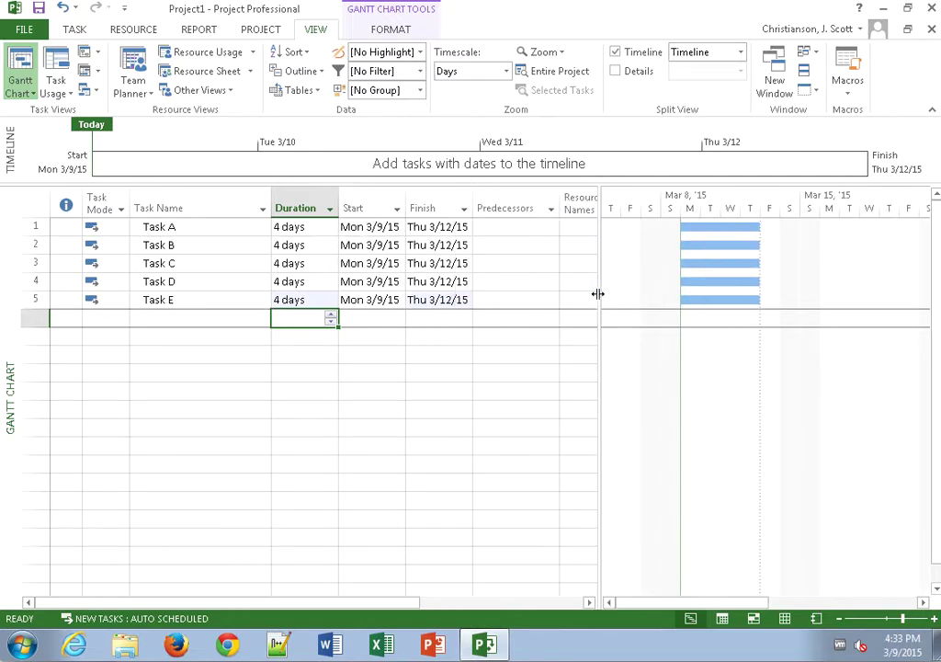
left_click(502, 246)
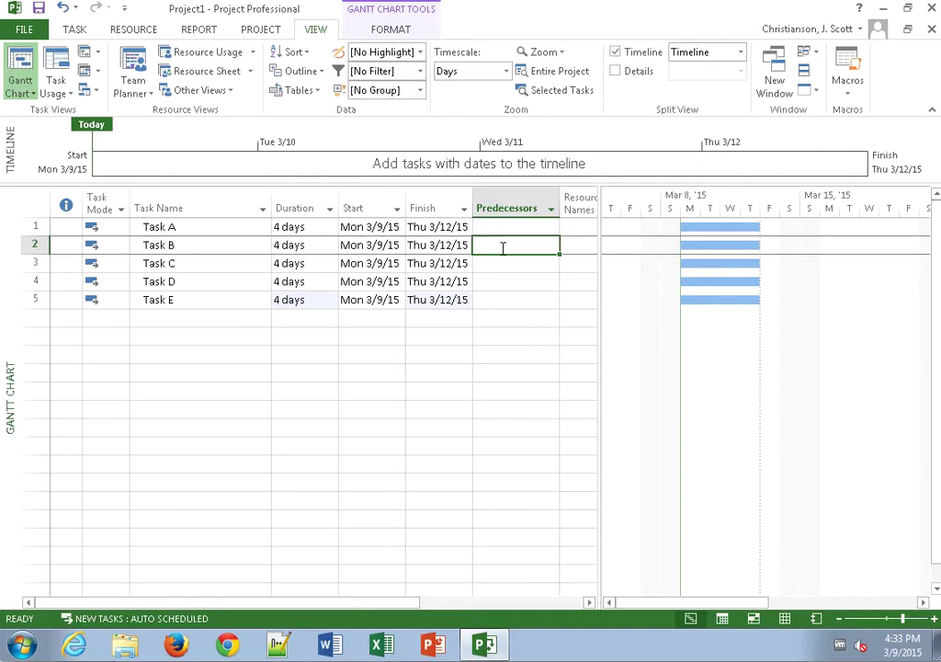
Replace the invalid 'Task A' predecessor entry with 1 so Task B follows Task A.
type("Task A")
key("Return")
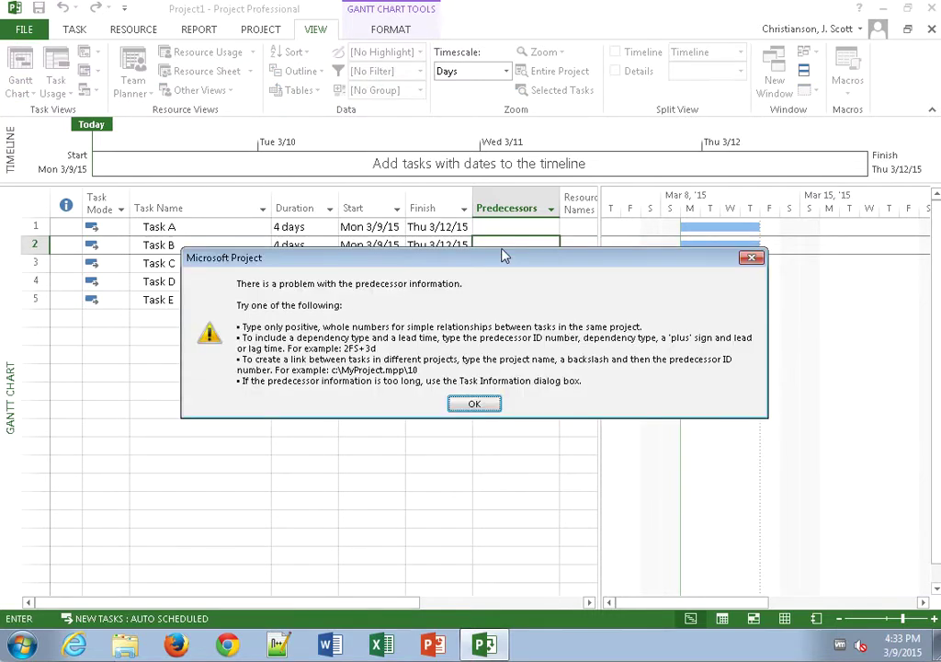
left_click(474, 404)
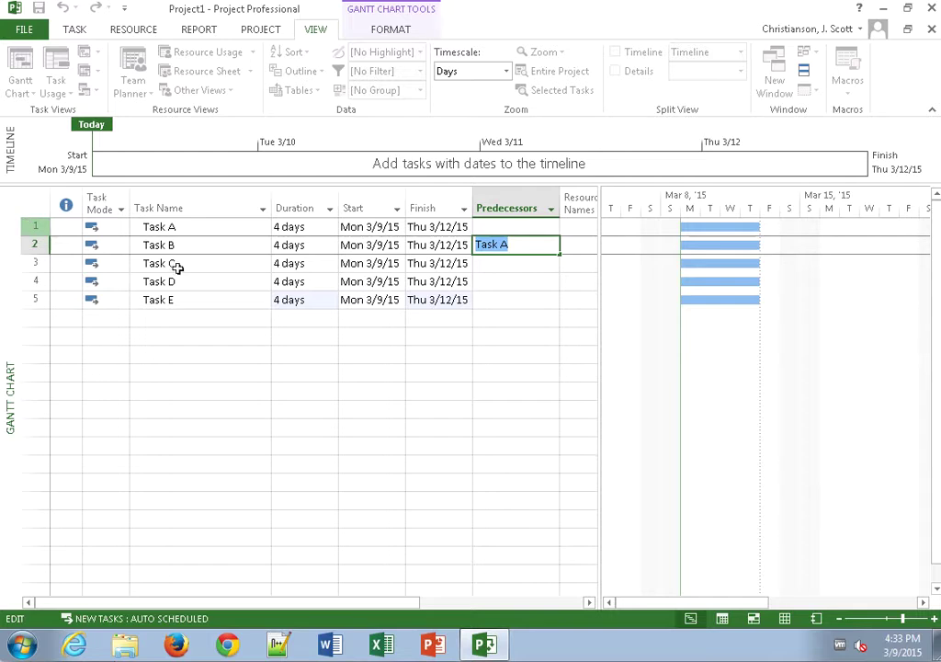
left_click(521, 246)
key("BackSpace")
key("BackSpace")
key("BackSpace")
key("BackSpace")
key("BackSpace")
key("BackSpace")
type("1")
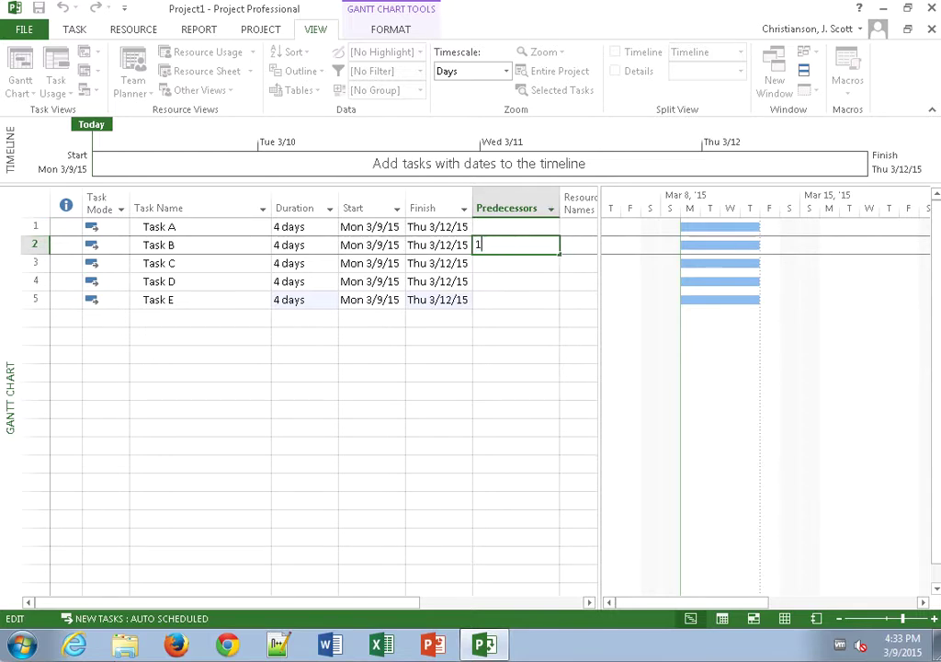
key("Return")
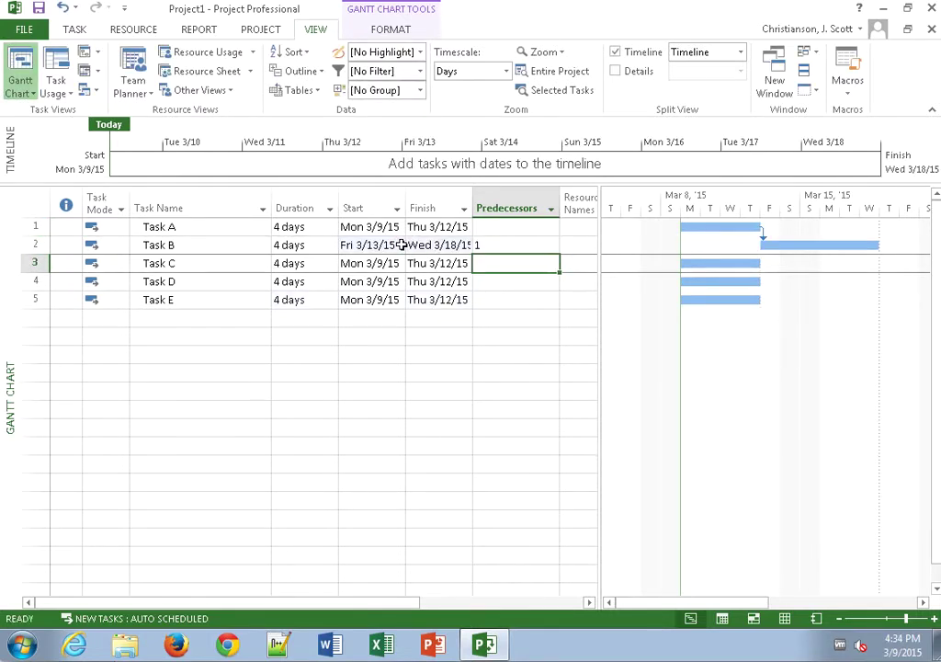
Enter predecessors 2, 3 and 4 for Tasks C, D and E.
type("2")
key("Return")
type("3")
key("Return")
type("4")
key("Return")
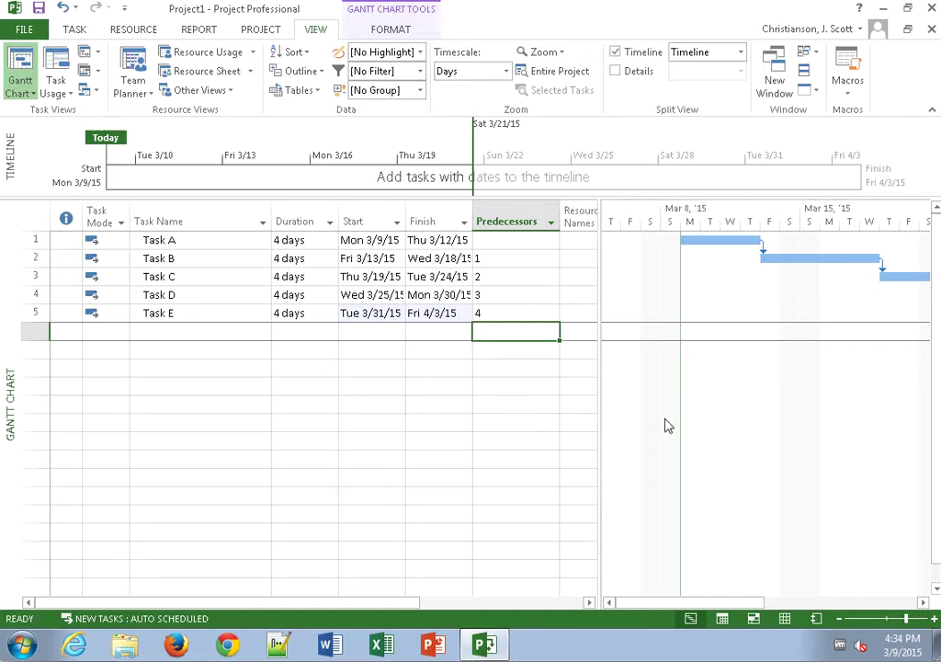
Scroll the Gantt chart right to show the later task bars through Fri 4/3/15.
left_click_drag(685, 601, 726, 600)
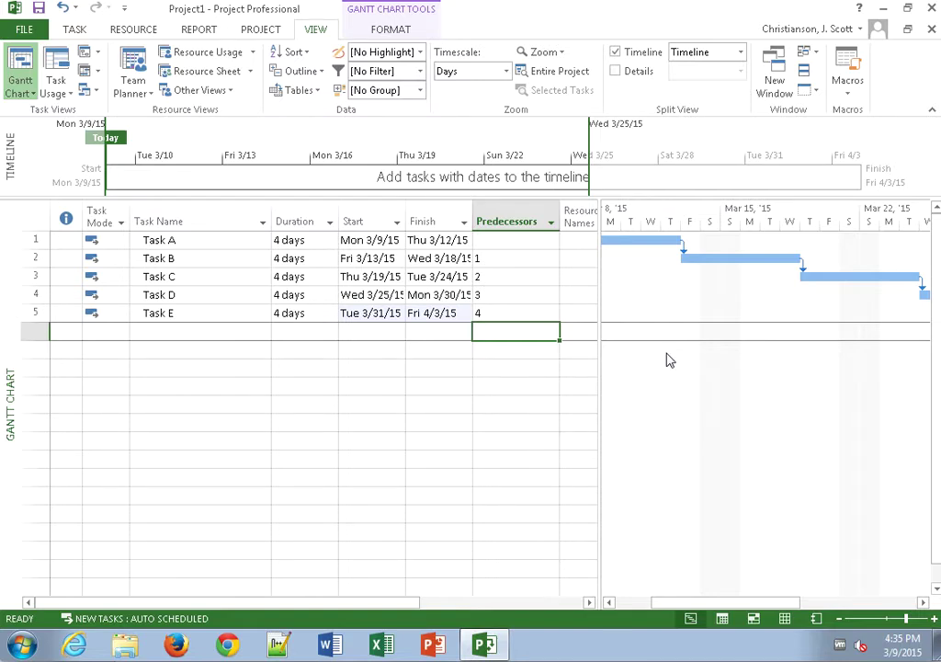
Delete the existing predecessor entries starting at Task B.
left_click(515, 261)
key("BackSpace")
key("Return")
key("BackSpace")
key("Return")
key("BackSpace")
key("Return")
key("BackSpace")
key("Return")
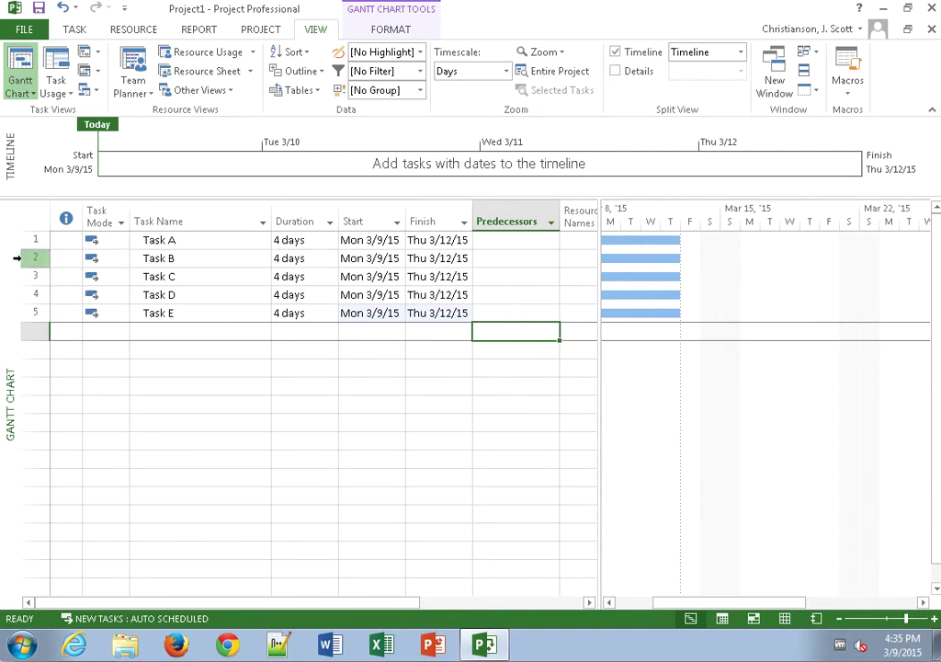
In Task Information, set Task A as Task B's predecessor and Task B as Task C's.
double_click(174, 258)
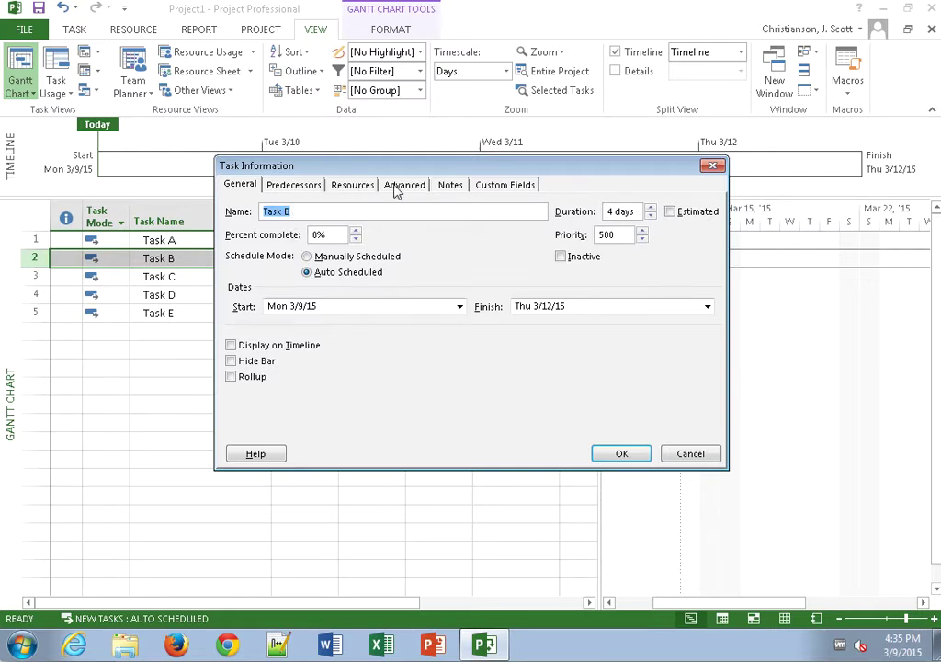
left_click(286, 185)
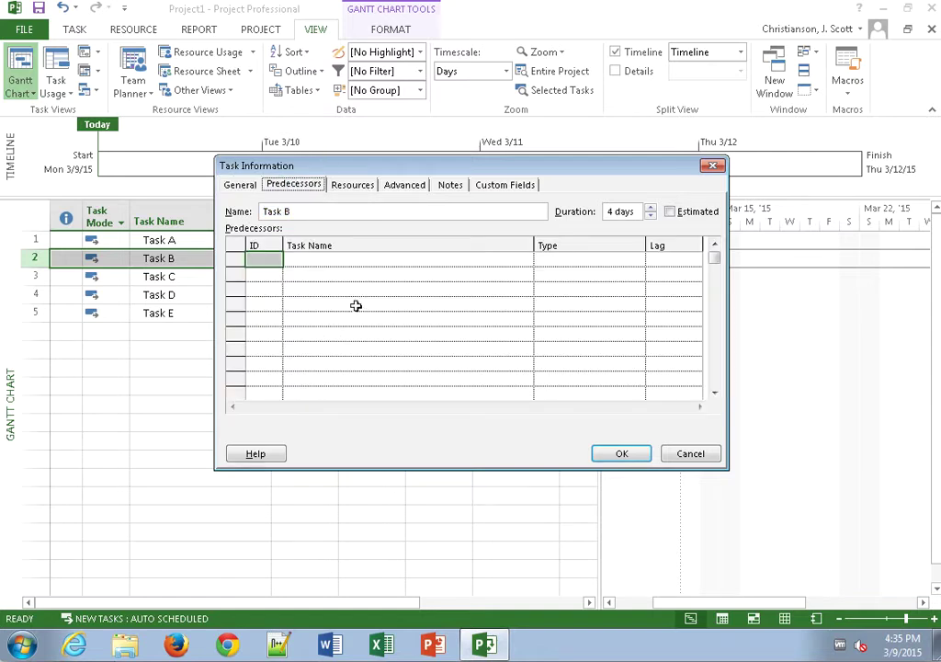
left_click(367, 259)
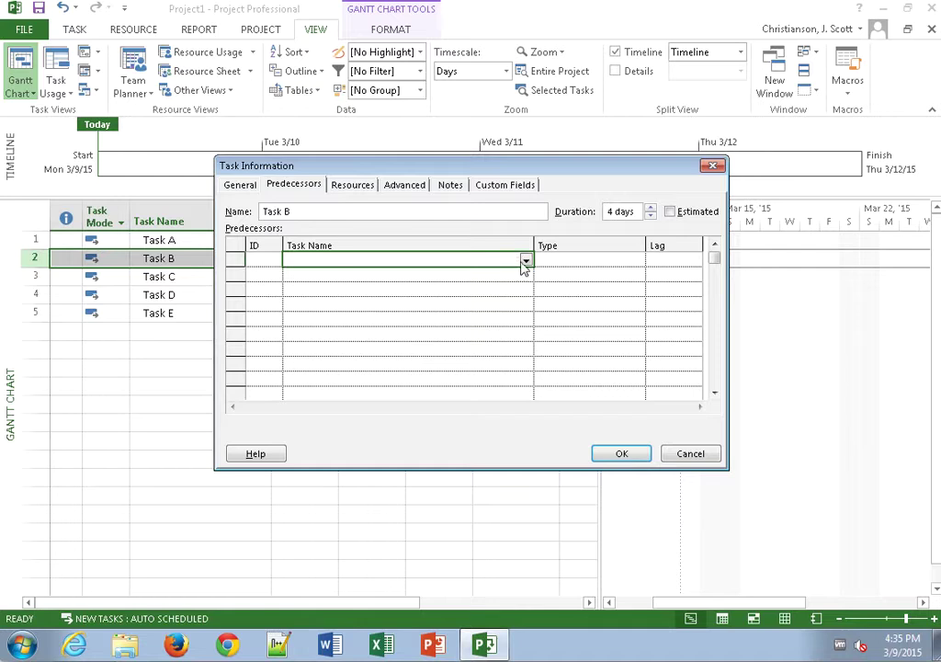
left_click(526, 261)
left_click(298, 273)
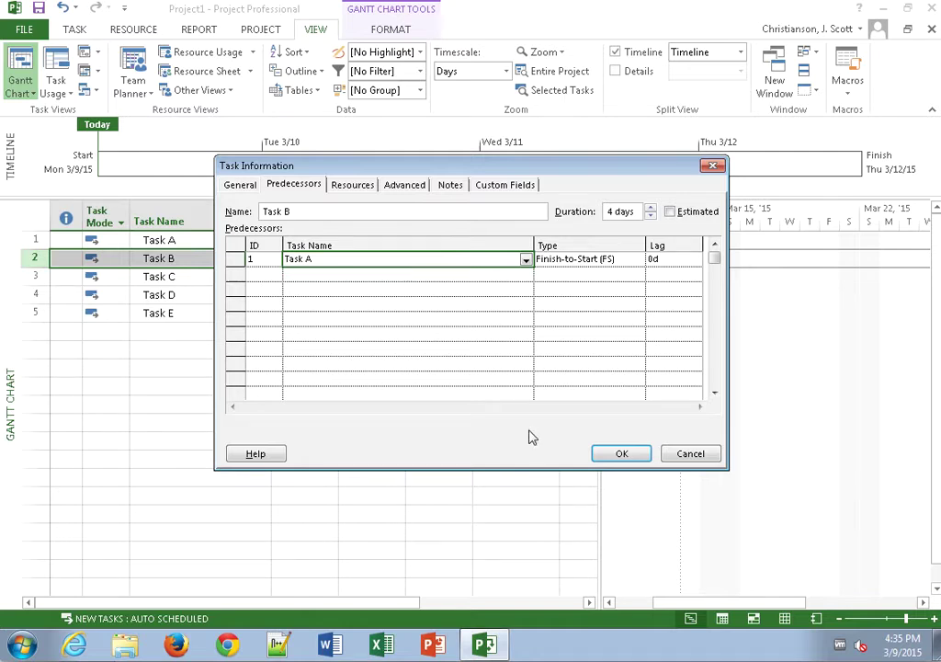
left_click(620, 454)
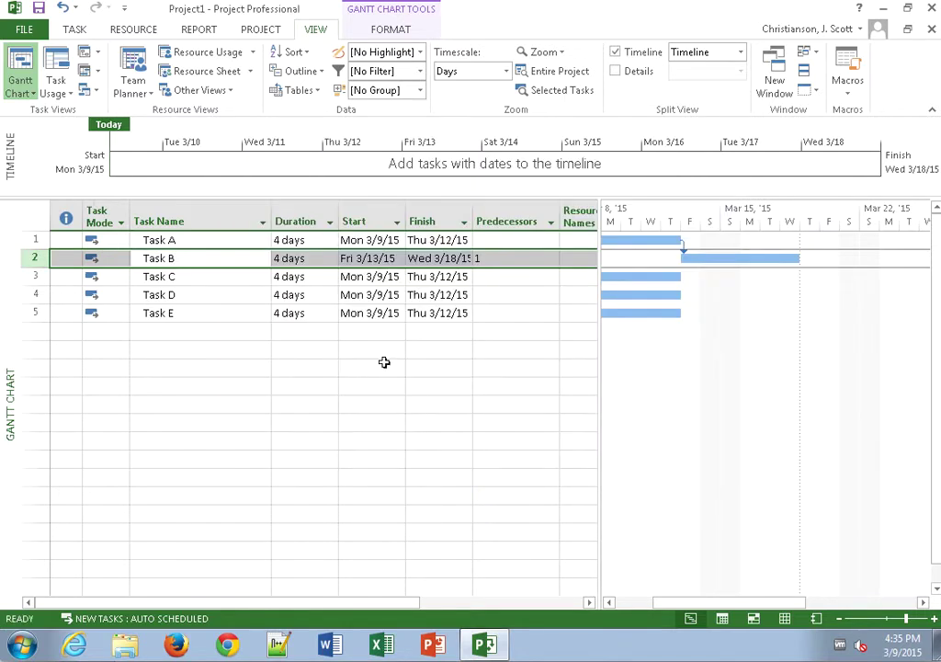
double_click(33, 277)
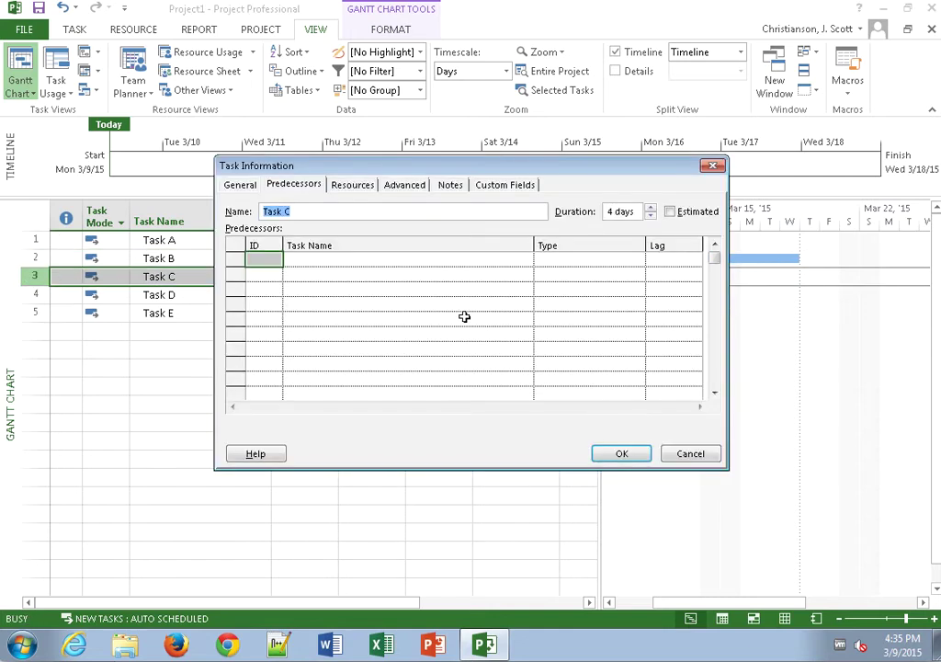
left_click(495, 259)
left_click(525, 260)
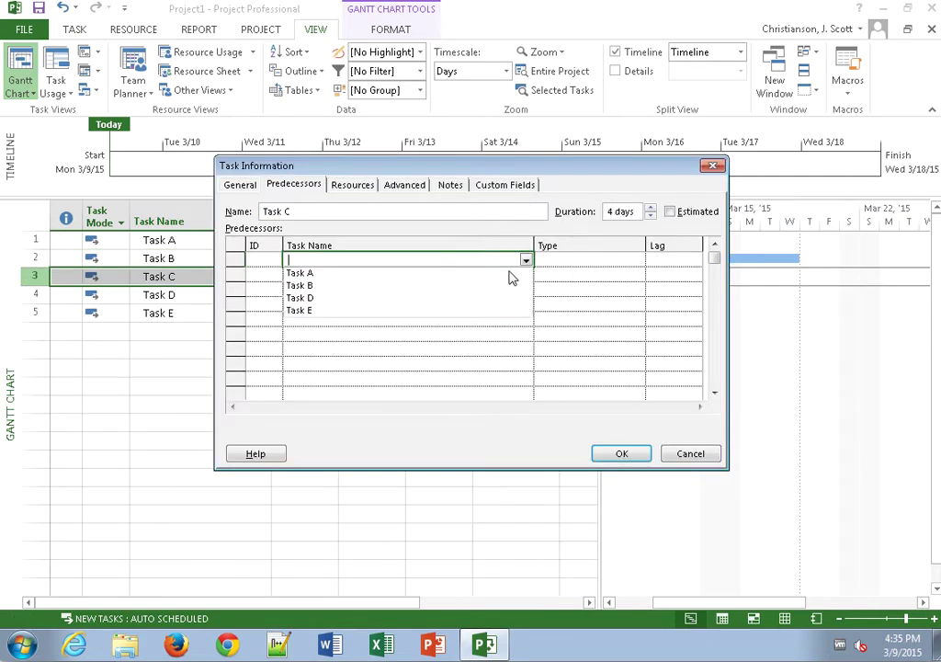
left_click(391, 284)
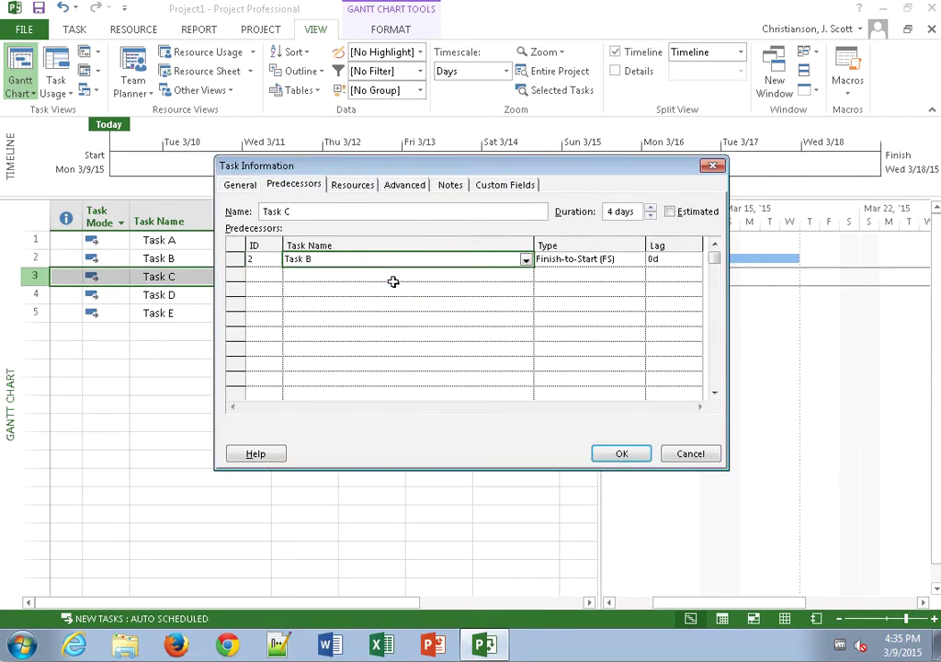
left_click(590, 451)
In Task Information, set Task C as Task D's predecessor and Task D as Task E's.
left_click(26, 294)
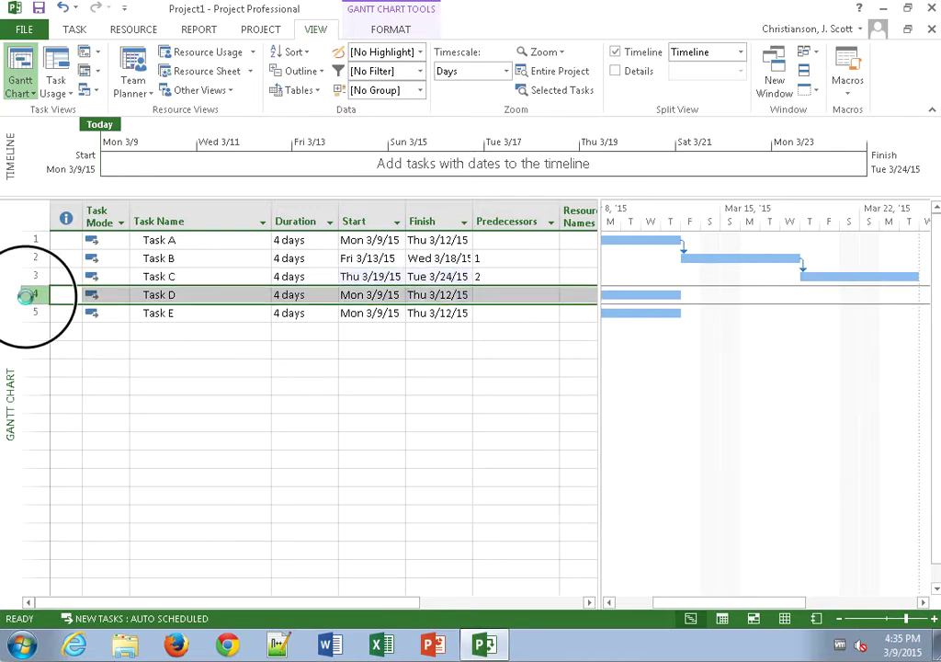
double_click(26, 294)
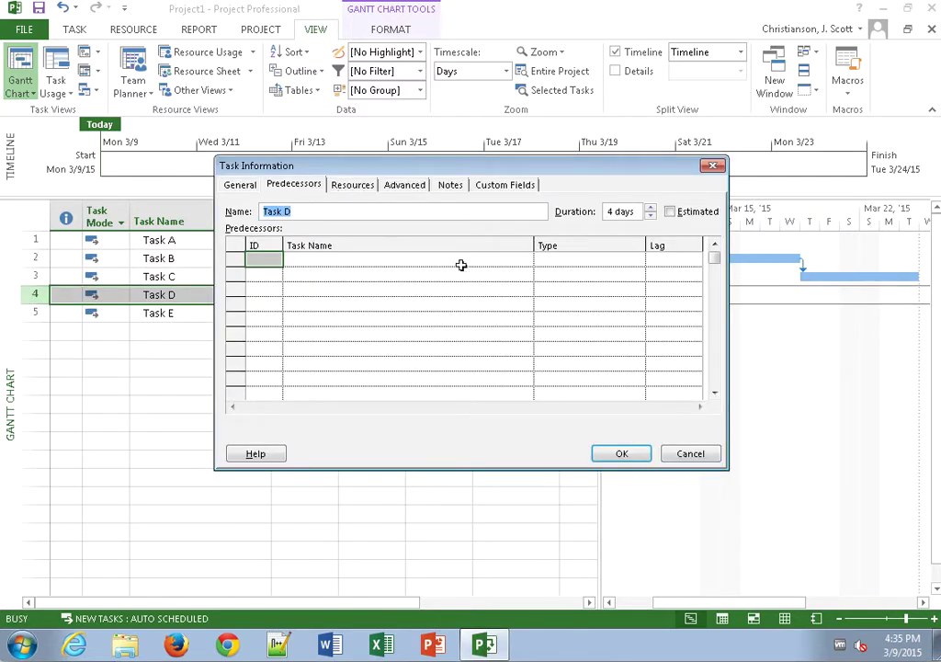
left_click(522, 265)
left_click(524, 260)
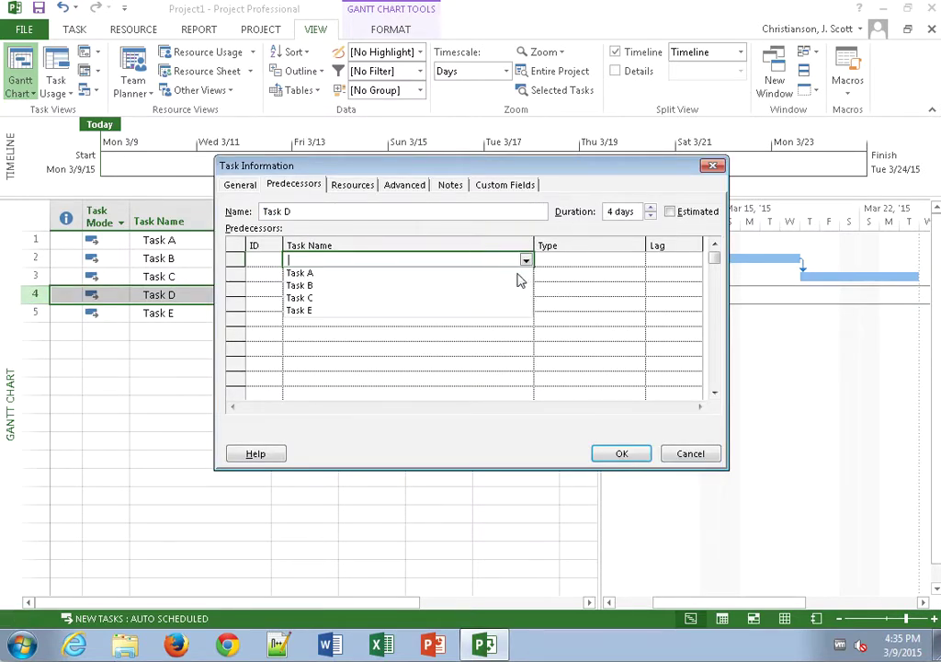
left_click(404, 299)
left_click(621, 454)
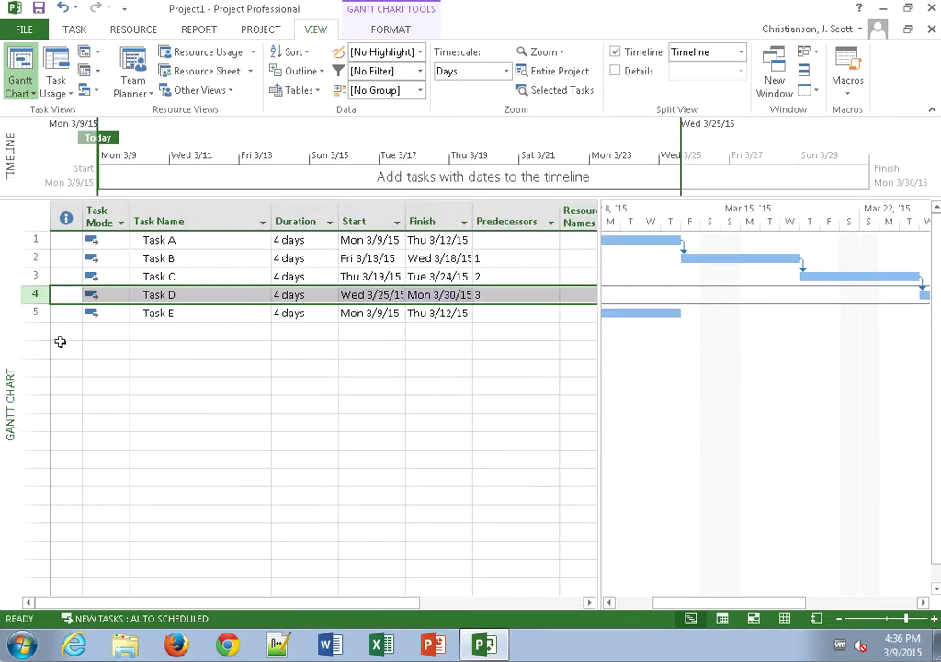
left_click(46, 315)
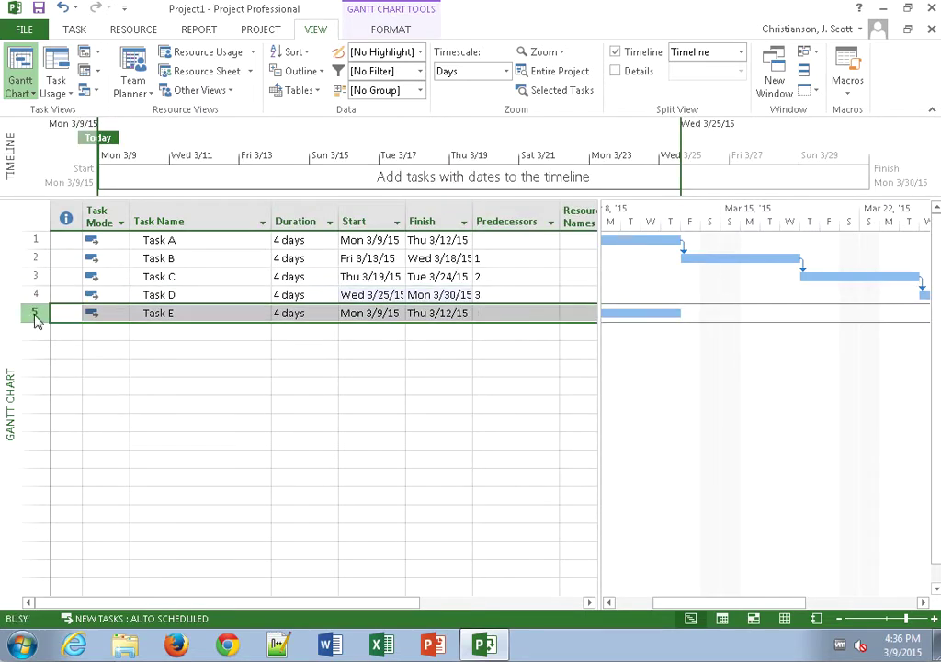
left_click(420, 258)
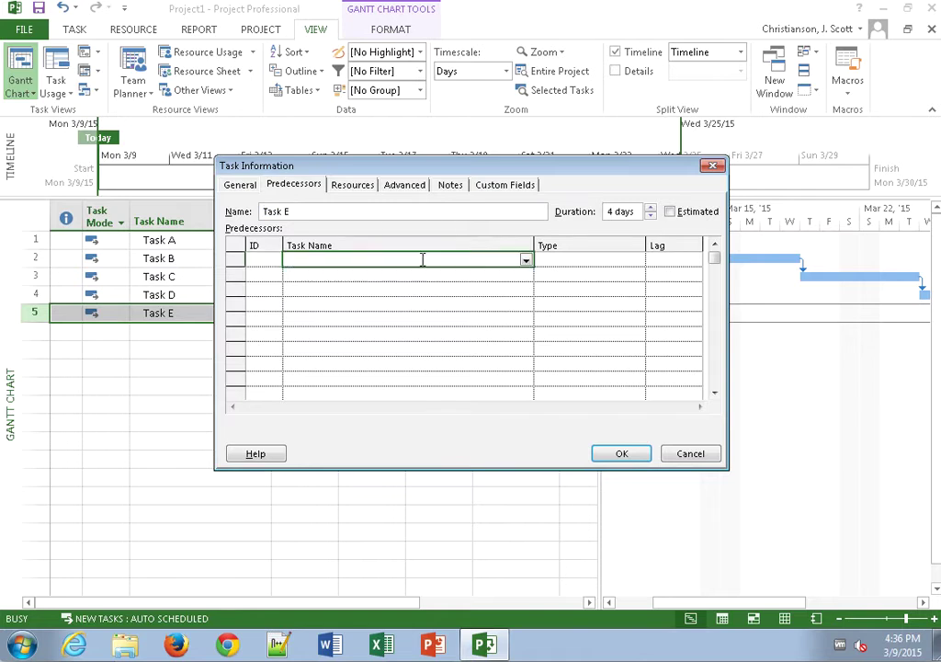
left_click(525, 260)
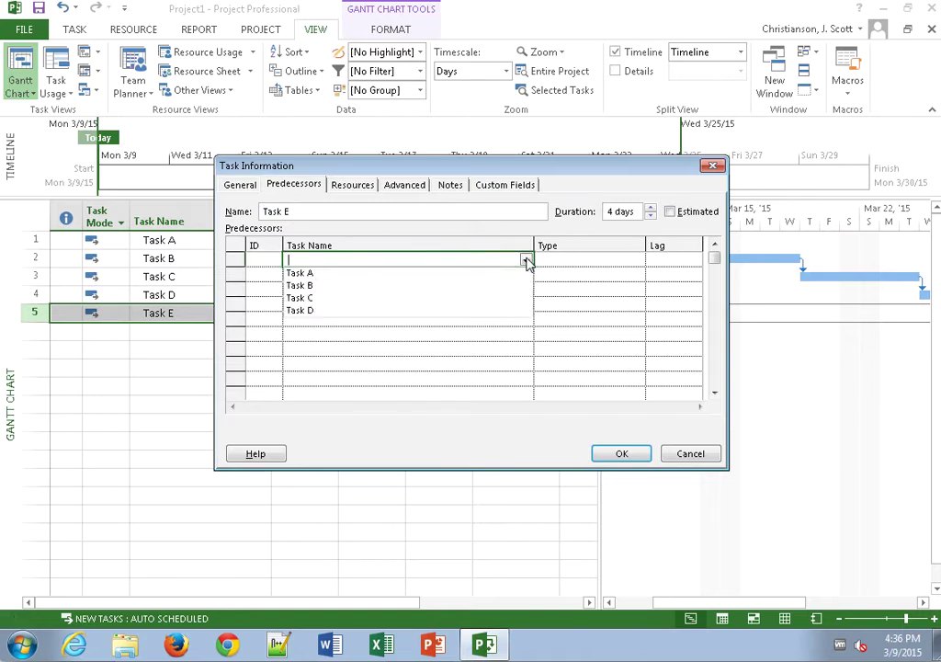
left_click(300, 310)
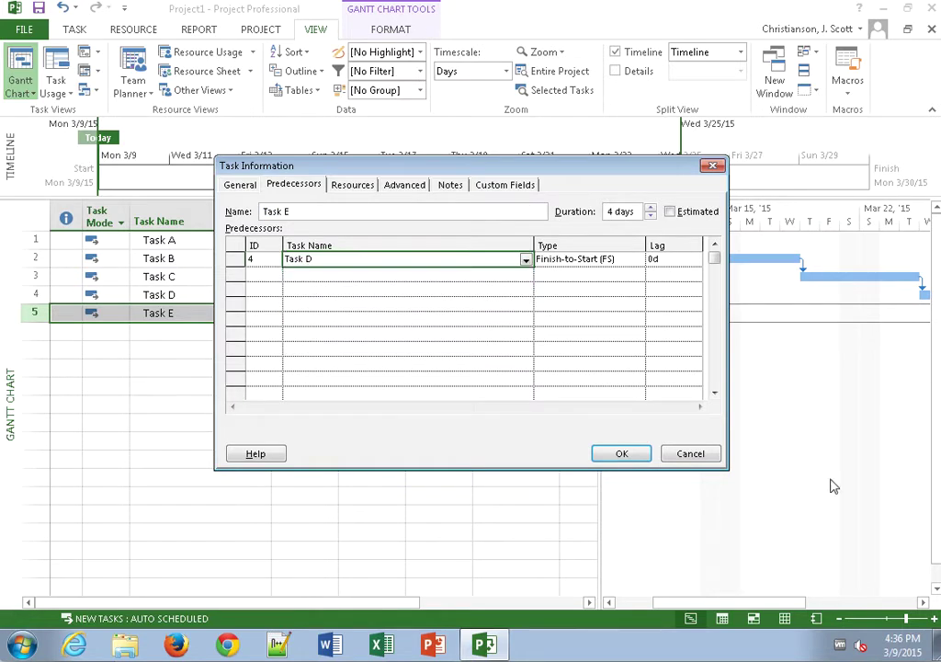
left_click(627, 455)
left_click(354, 439)
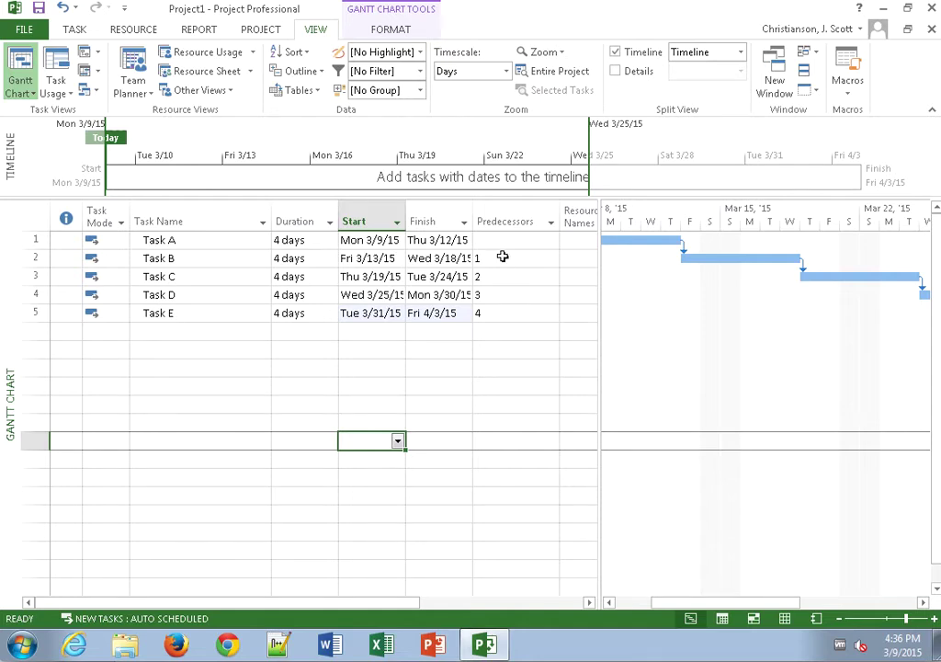
Clear the predecessor entries of Tasks B through E.
left_click(503, 257)
key("BackSpace")
key("Return")
key("BackSpace")
key("Return")
key("BackSpace")
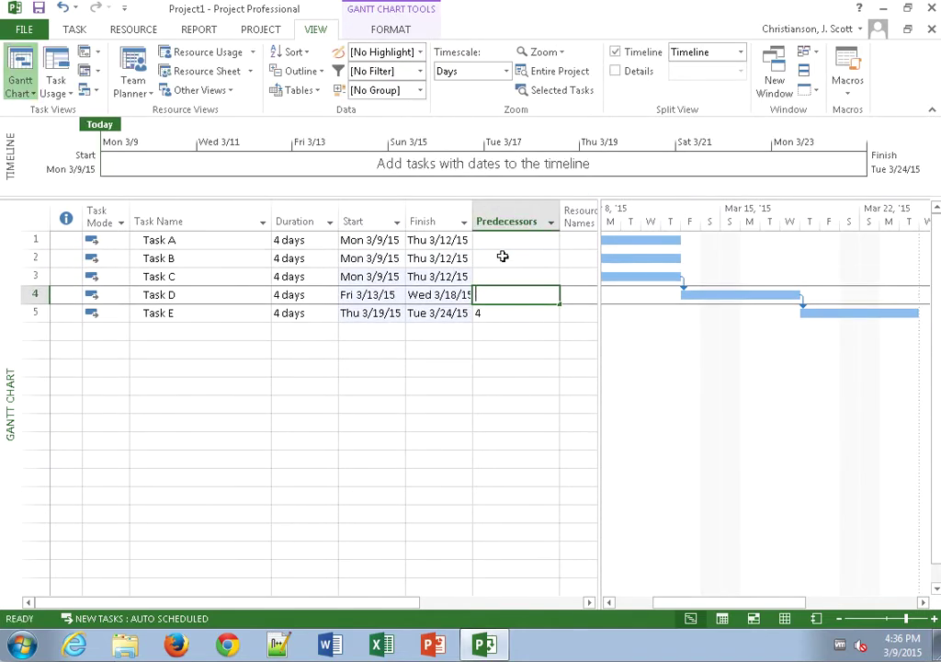
key("Return")
key("BackSpace")
key("Return")
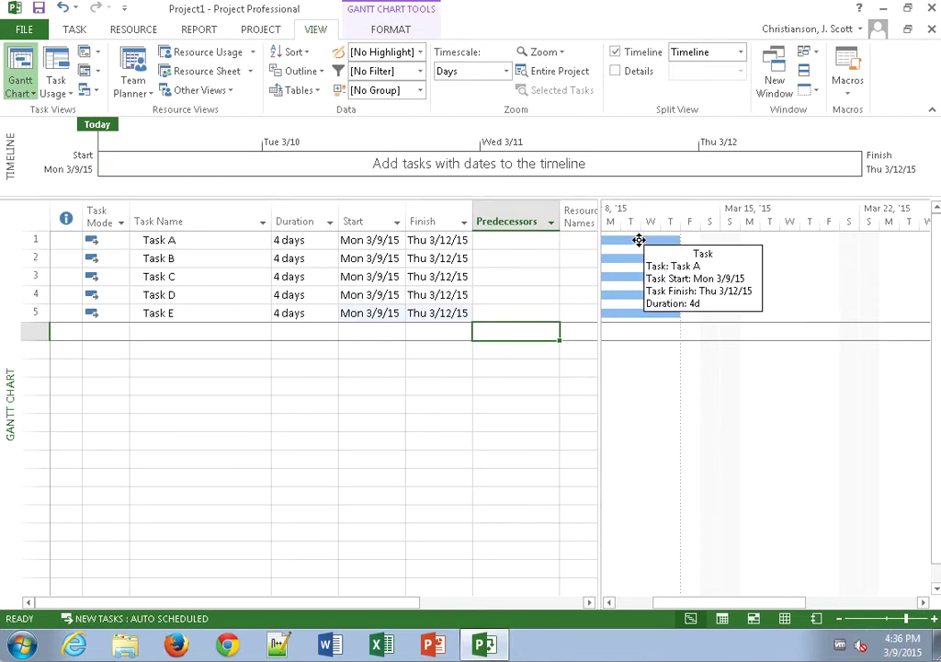
Link Task A to B, B to C, and C to D finish-to-start by dragging between Gantt bars.
left_click_drag(638, 240, 641, 264)
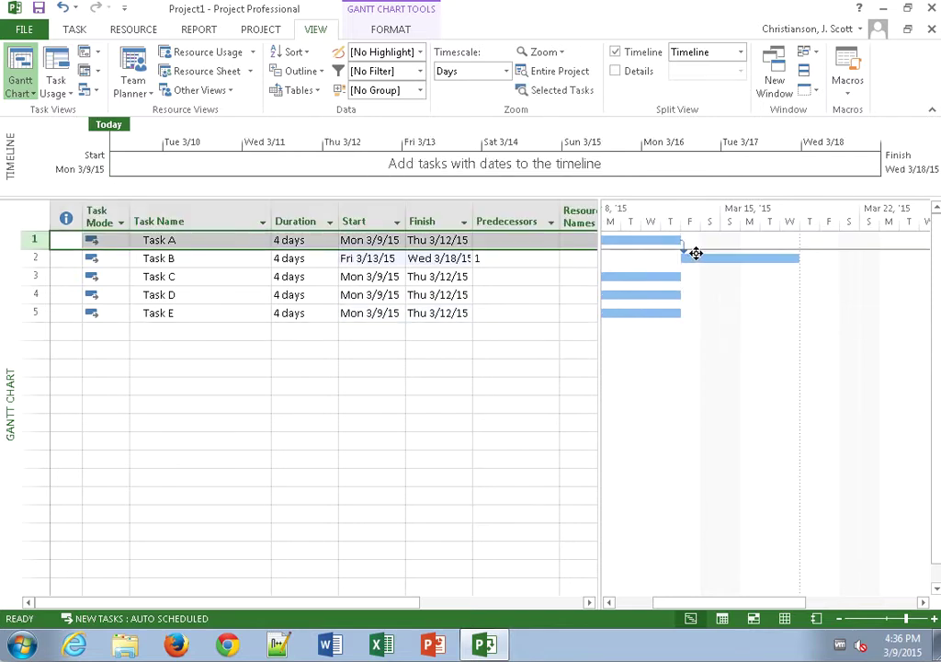
left_click_drag(712, 257, 644, 284)
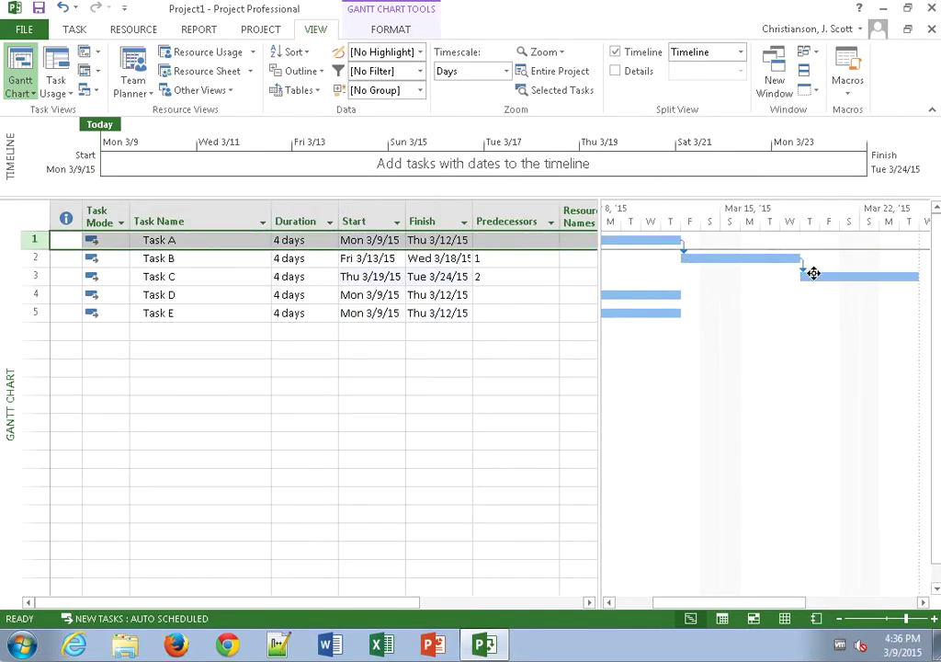
left_click_drag(819, 275, 649, 304)
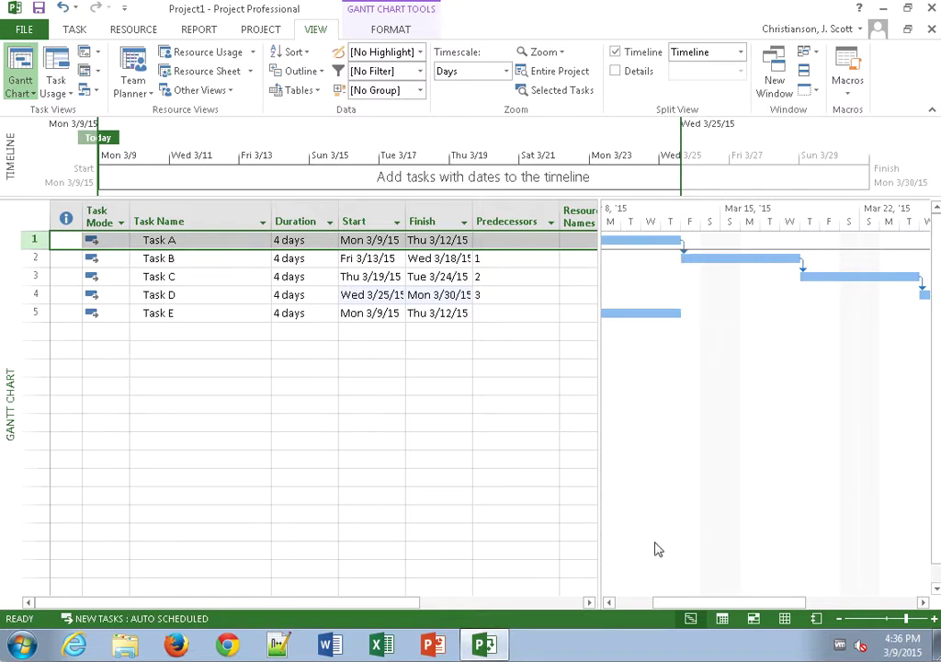
Widen the chart and drag Task E's bar to Wed 3/11, then back toward Mon 3/9.
left_click_drag(598, 550, 484, 542)
left_click_drag(546, 314, 590, 313)
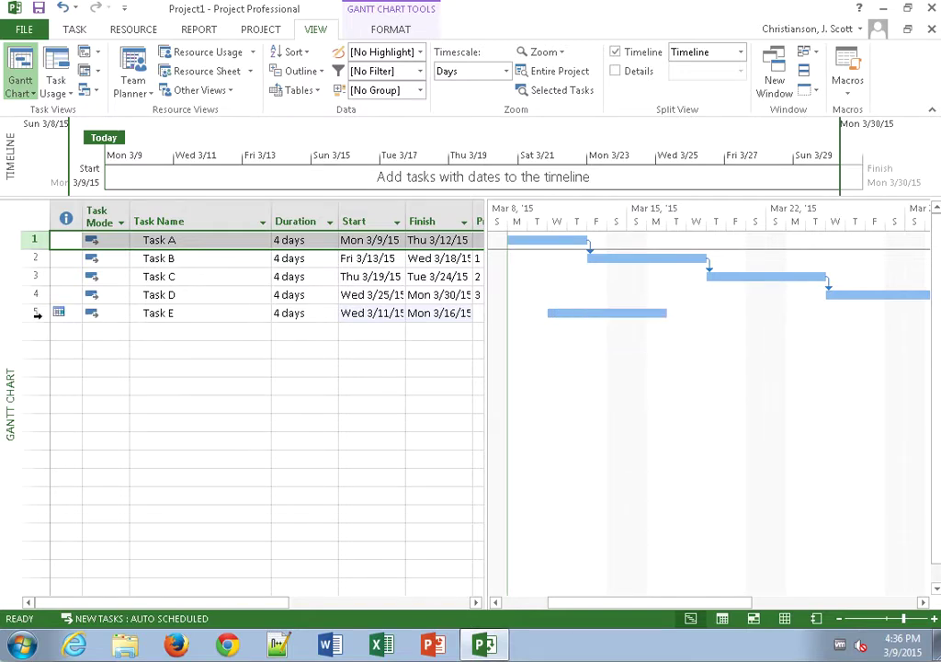
mouse_move(60, 313)
left_click_drag(634, 310, 598, 319)
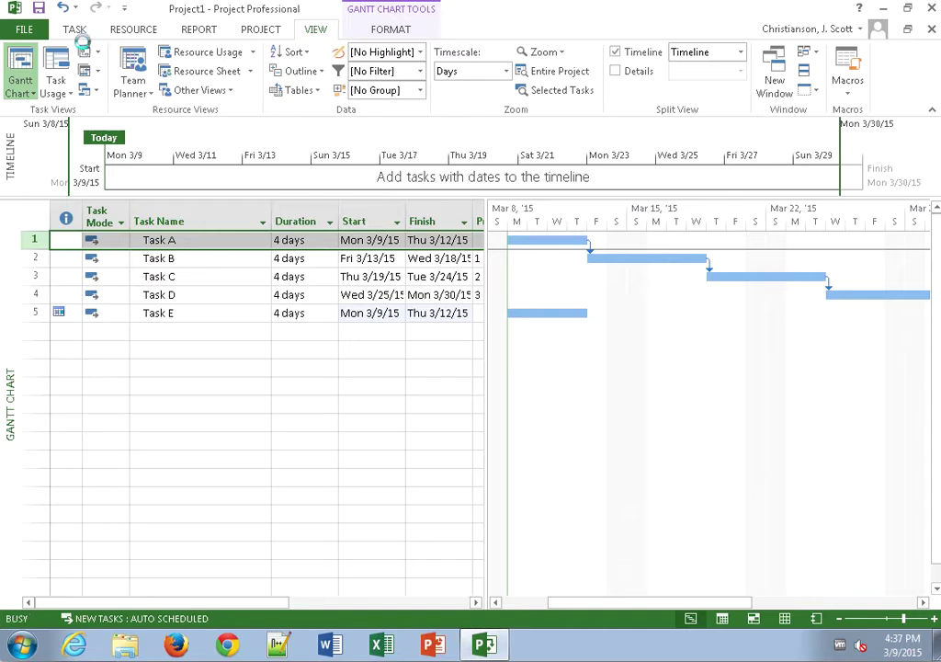
Undo Task E's move, then select Tasks A–E and link them with Link the Selected Tasks.
key("ctrl+z")
key("ctrl+z")
key("ctrl+z")
key("ctrl+z")
key("ctrl+z")
key("ctrl+z")
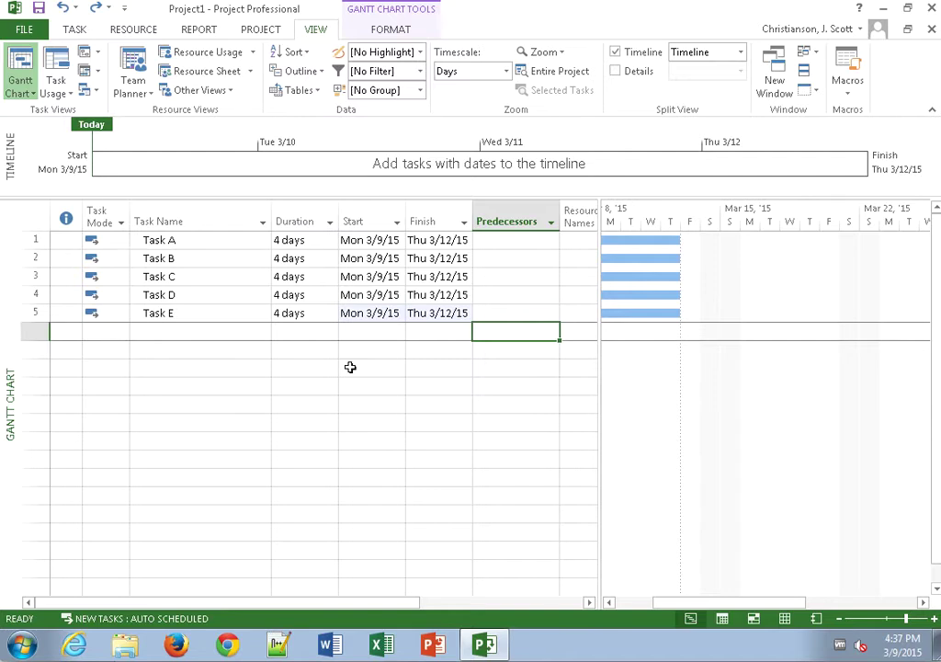
left_click(57, 243)
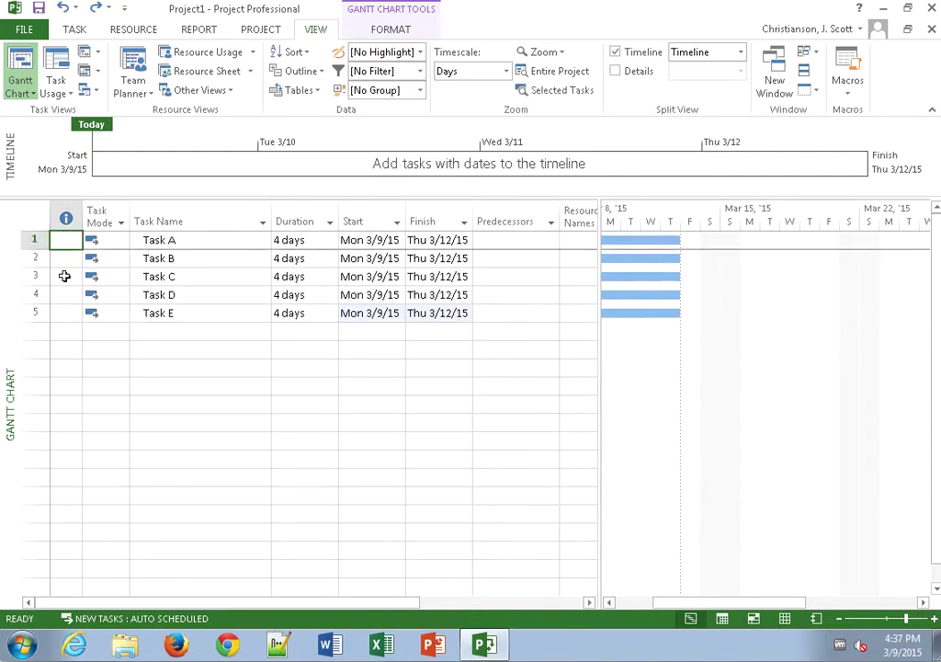
left_click(35, 240)
left_click(34, 312, "shift")
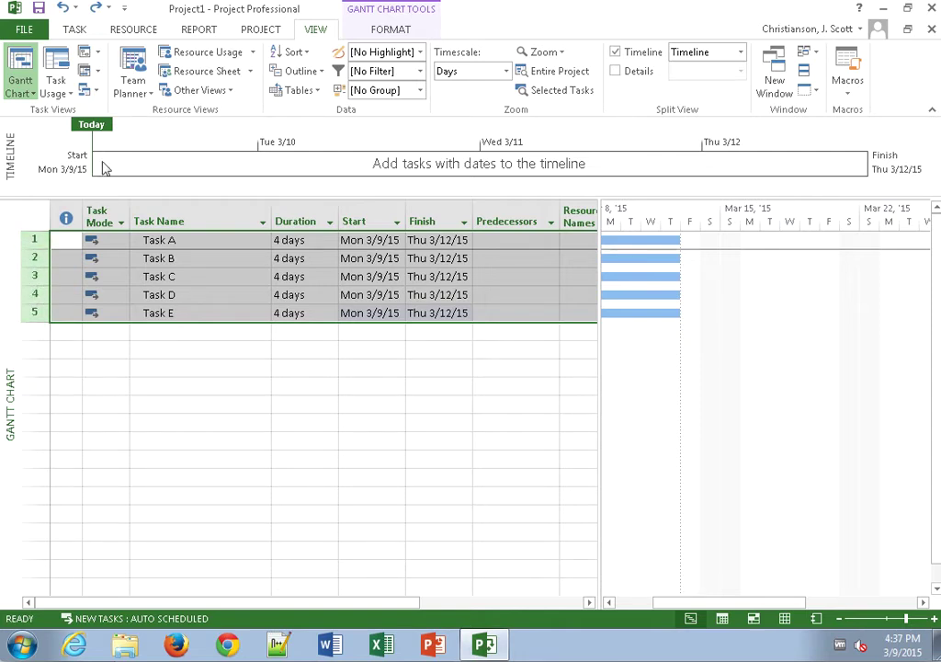
left_click(77, 31)
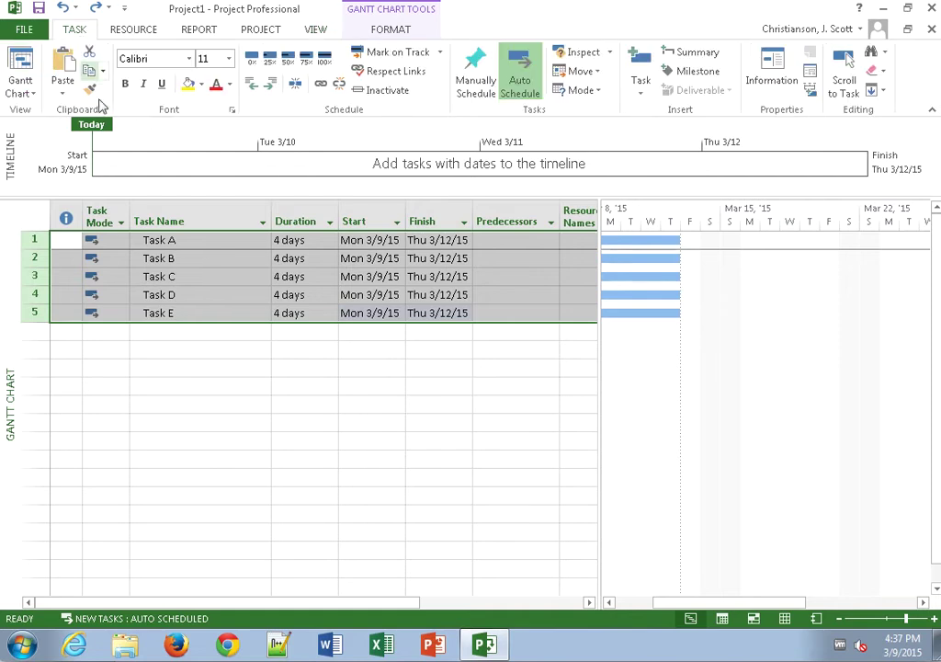
left_click(321, 84)
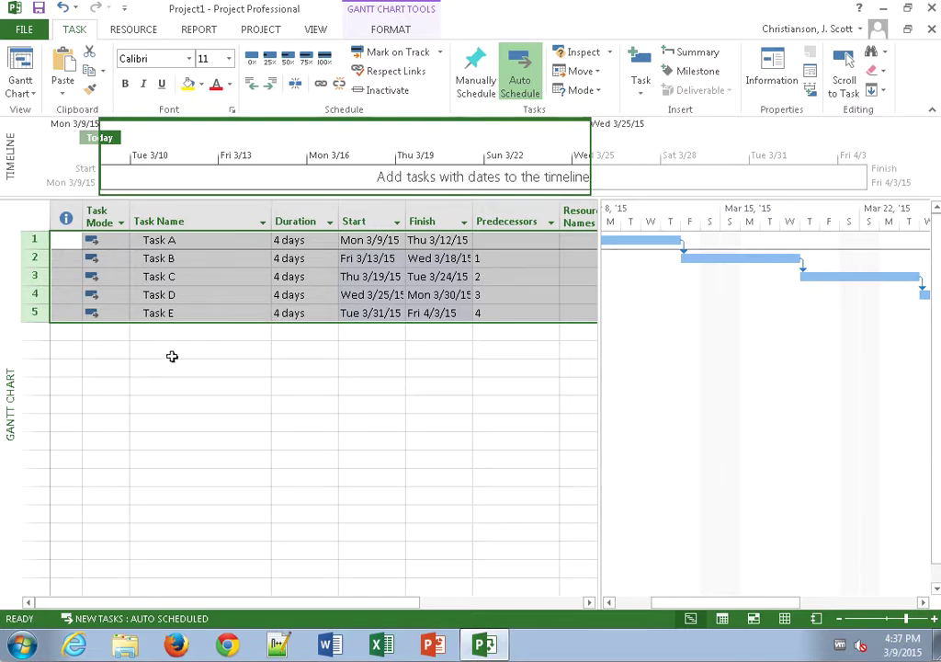
left_click(240, 353)
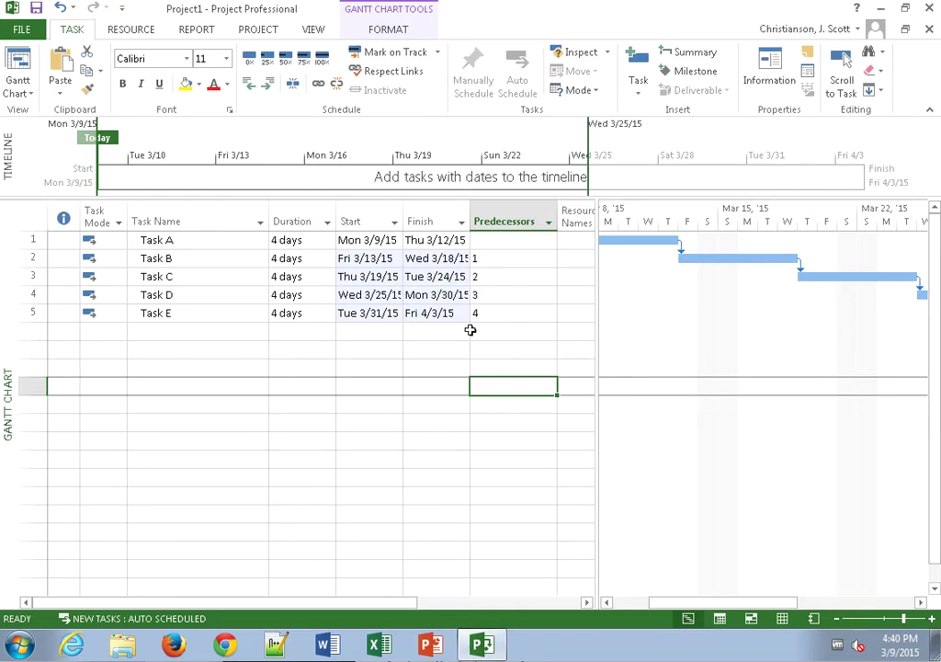
Preview the Network Diagram, Calendar and Tracking Gantt views.
right_click(10, 416)
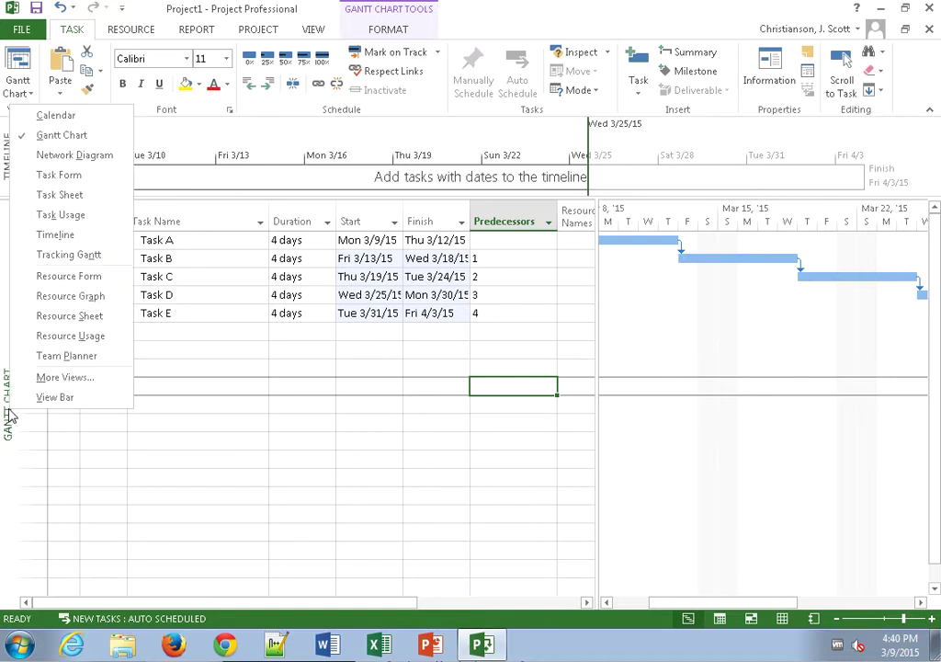
left_click(75, 154)
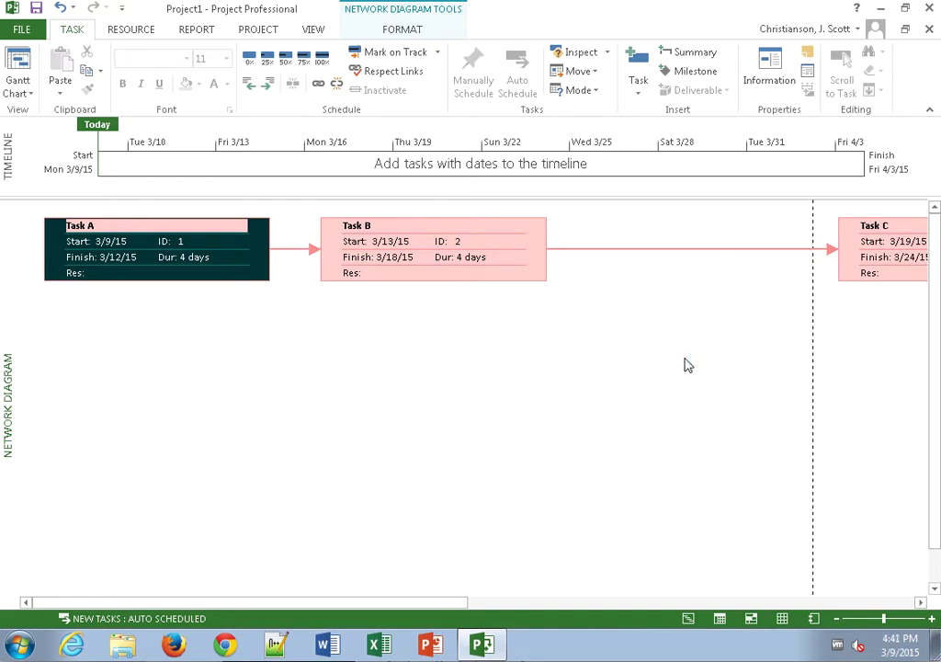
right_click(9, 448)
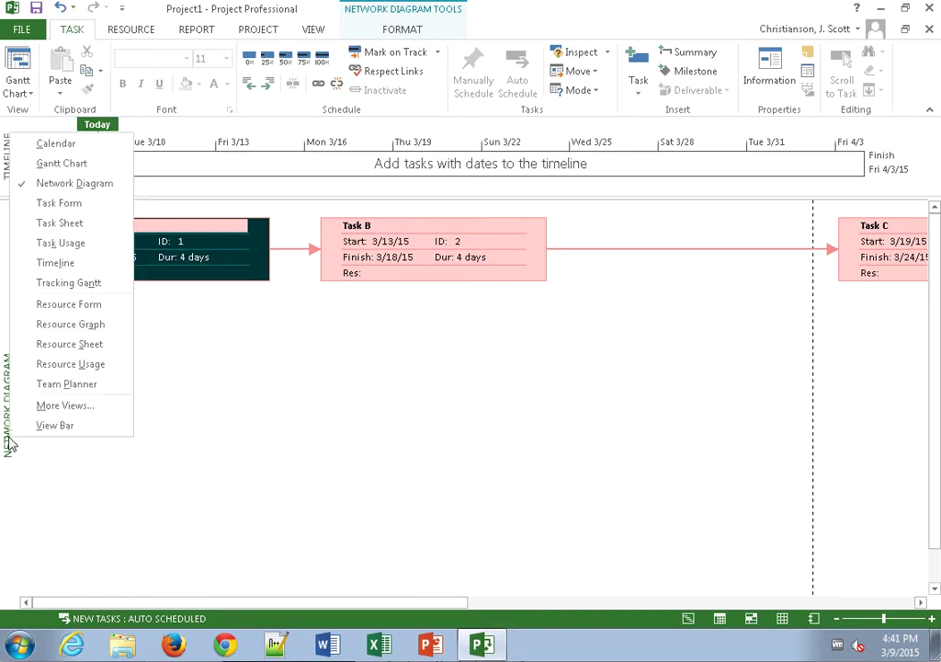
left_click(48, 145)
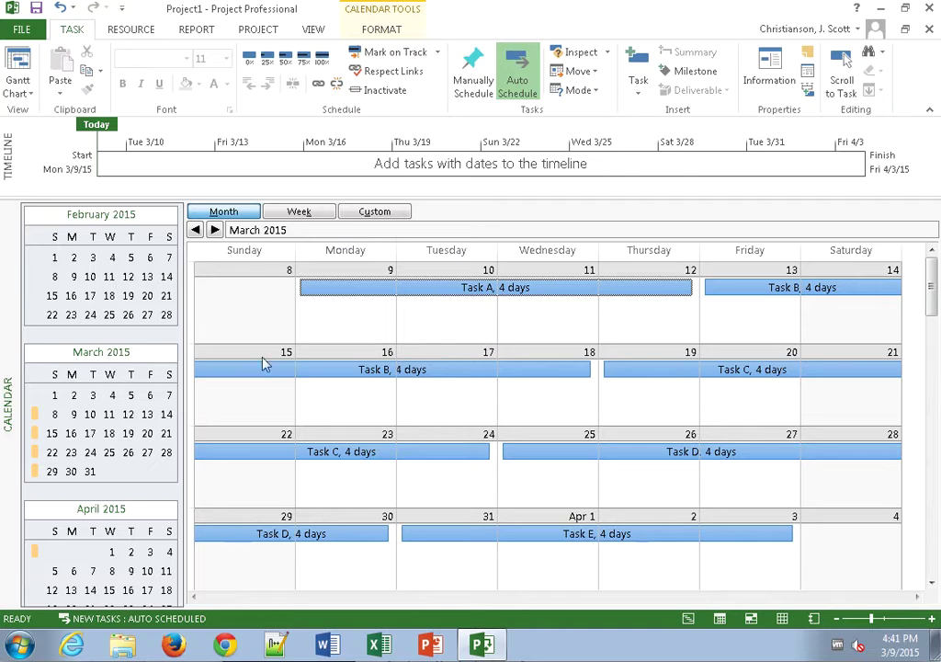
right_click(7, 401)
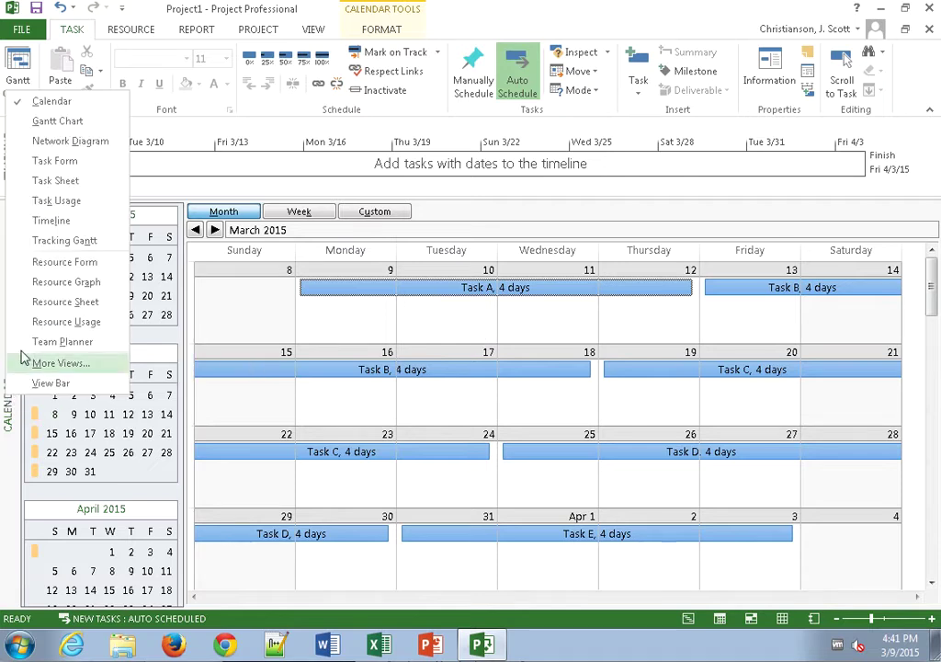
left_click(37, 242)
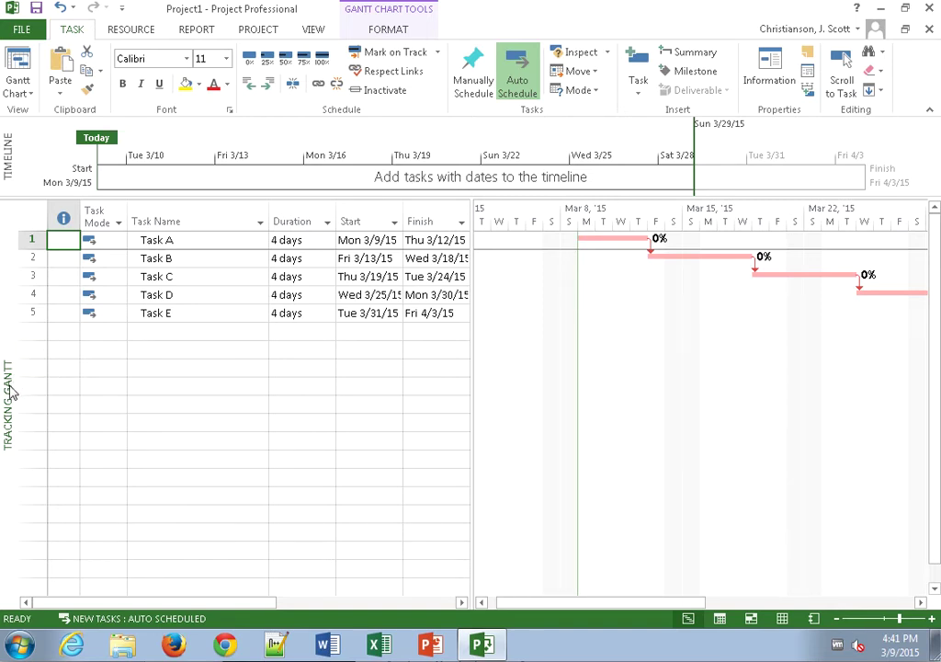
Switch to the Resource Sheet view and bring up the view list again.
right_click(12, 391)
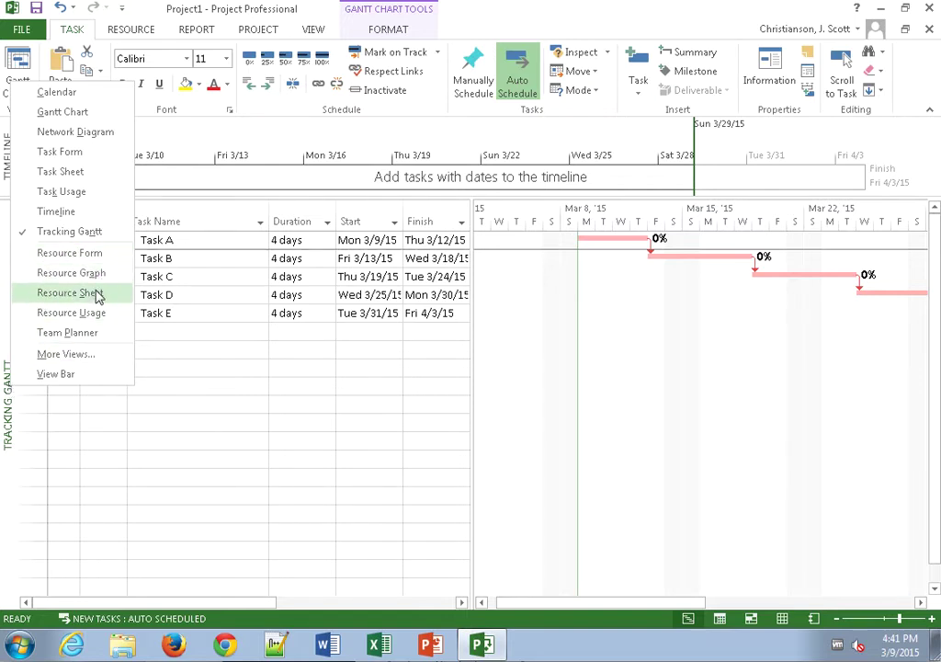
left_click(97, 292)
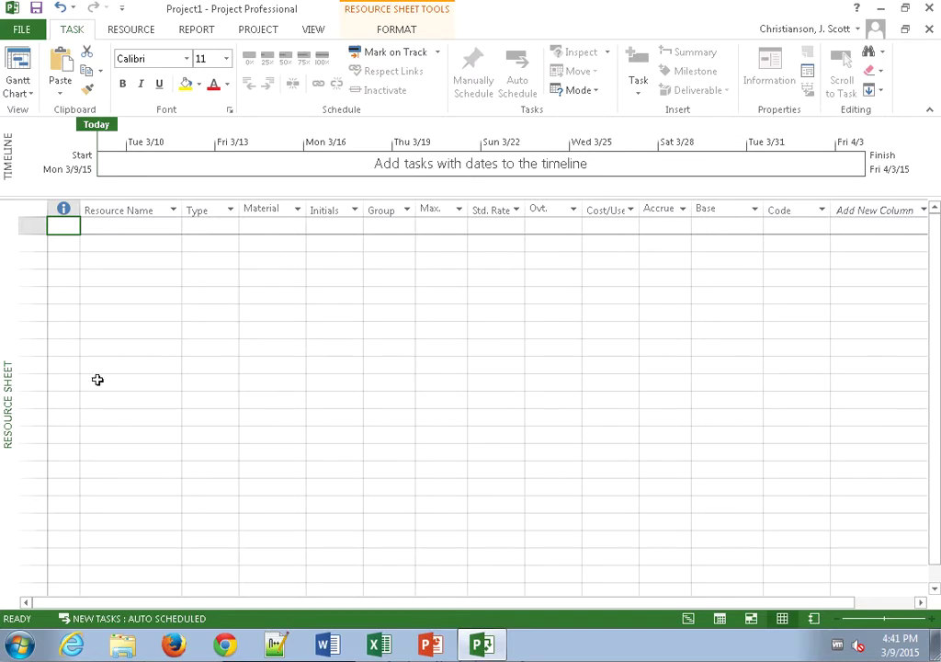
right_click(9, 408)
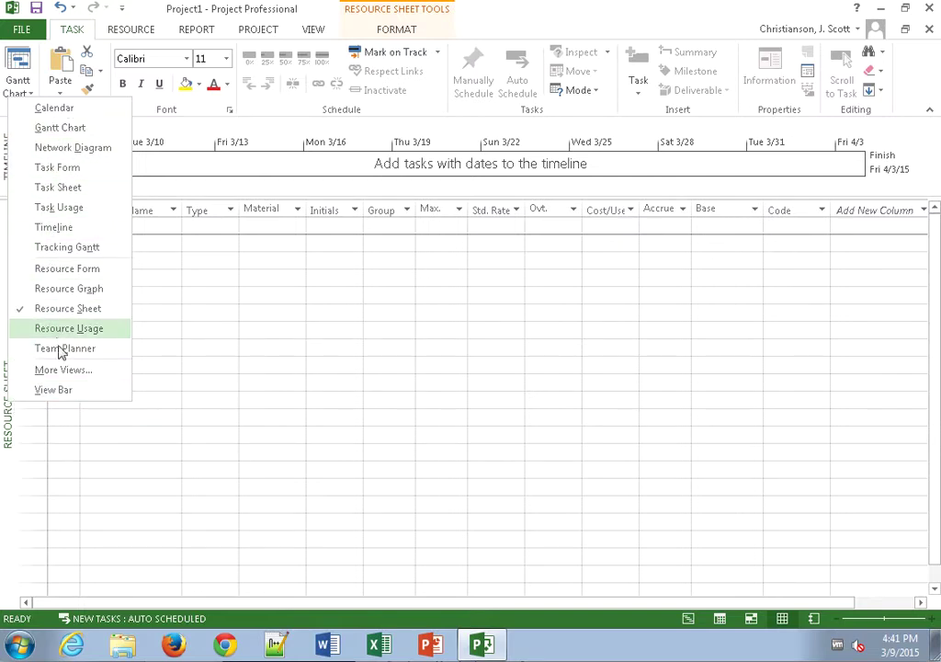
Turn on the View Bar and try the Network Diagram and Calendar views before returning to Gantt Chart.
left_click(52, 394)
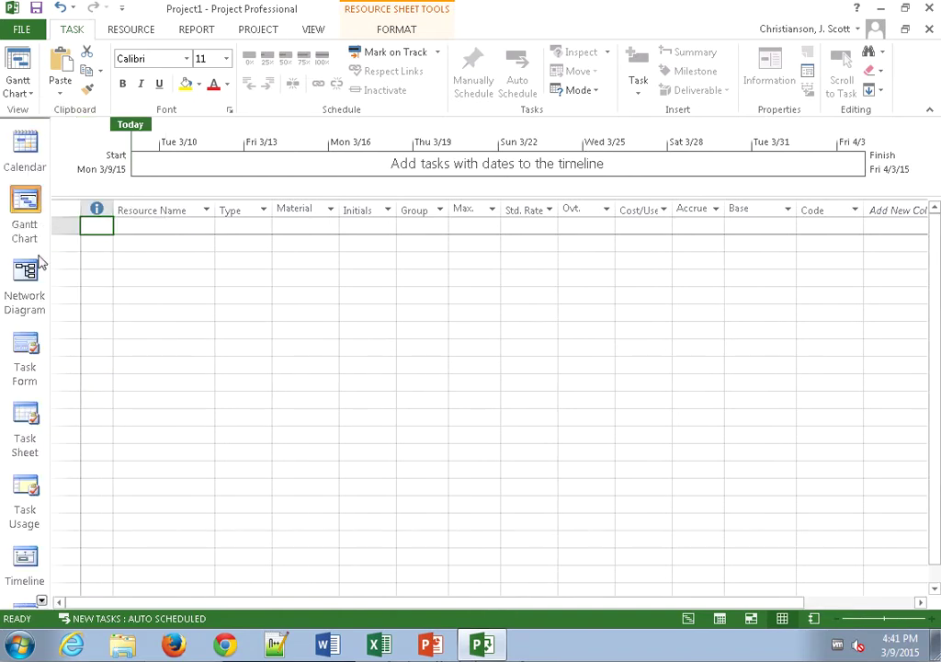
left_click(30, 216)
left_click(25, 276)
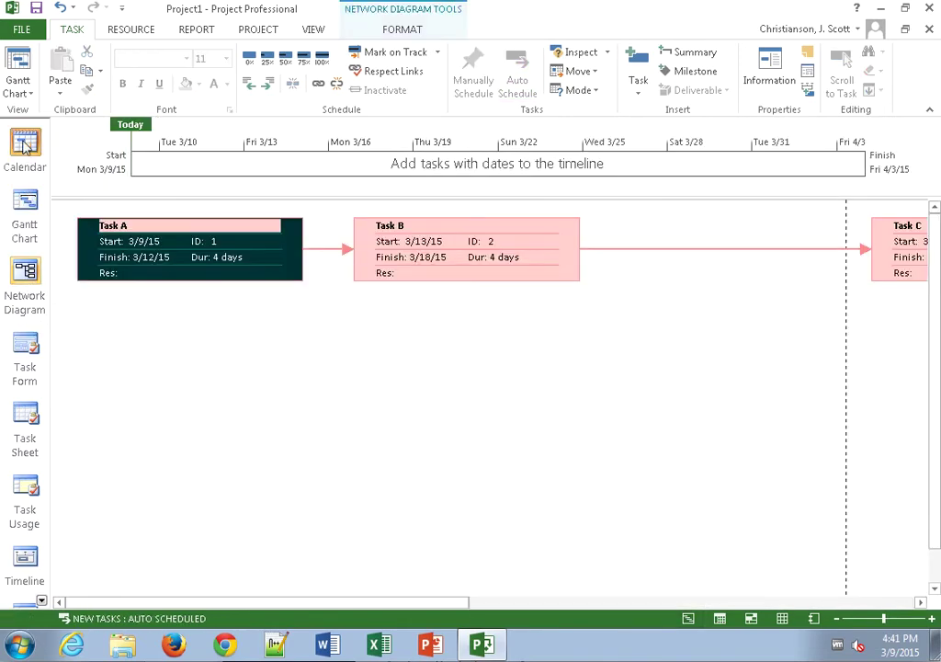
left_click(25, 145)
left_click(24, 213)
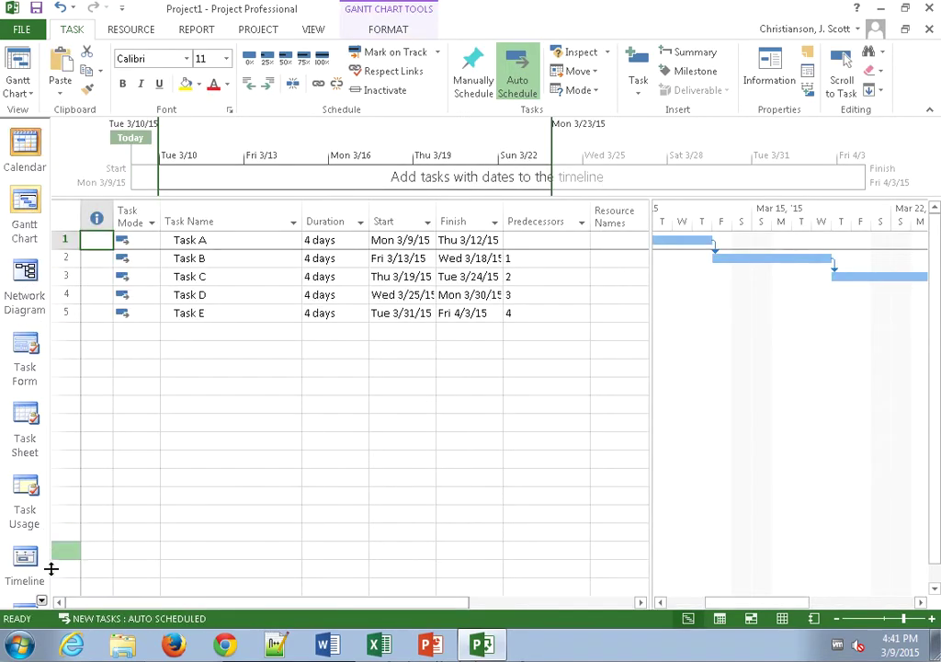
Scroll the View Bar to open Resource Sheet, then scroll back to Gantt Chart.
left_click(25, 556)
left_click(41, 602)
left_click(42, 602)
left_click(41, 602)
left_click(25, 418)
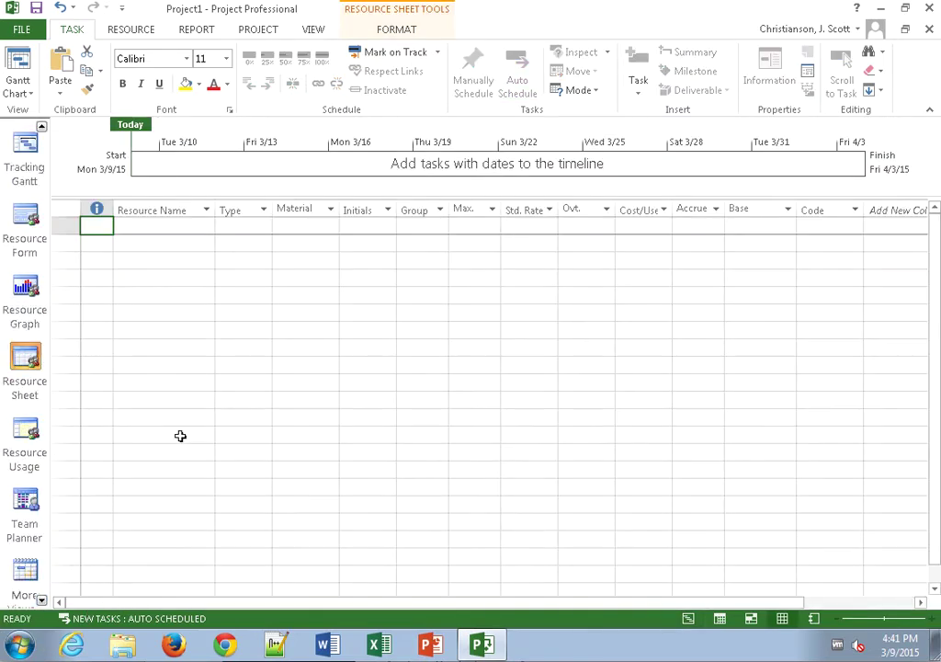
left_click(42, 126)
left_click(42, 126)
left_click(42, 126)
left_click(41, 126)
left_click(25, 230)
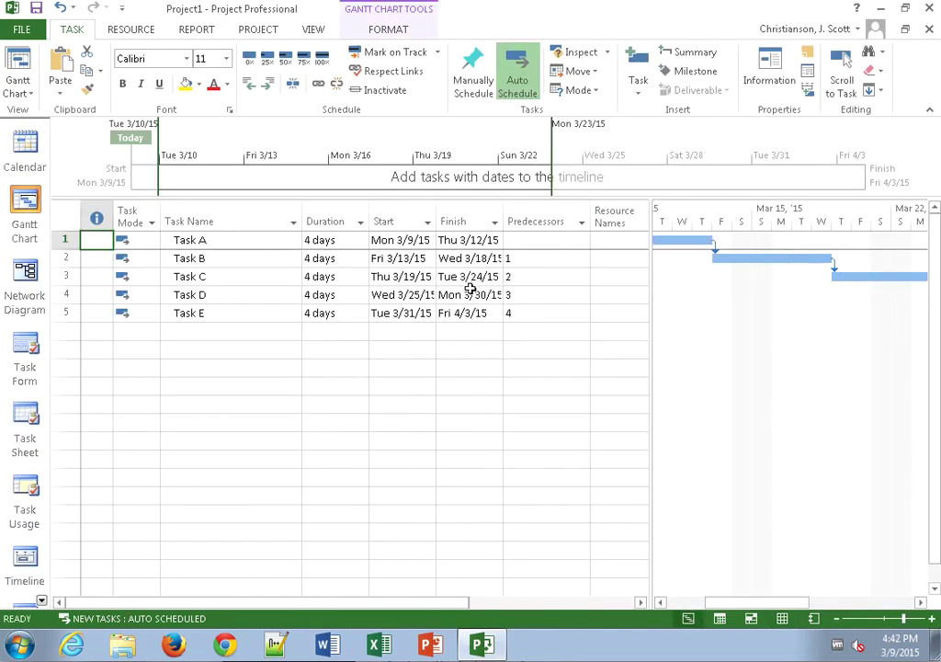
Narrow the task table to widen the chart, peek at Resource Graph, and return to Gantt Chart.
left_click_drag(651, 328, 534, 358)
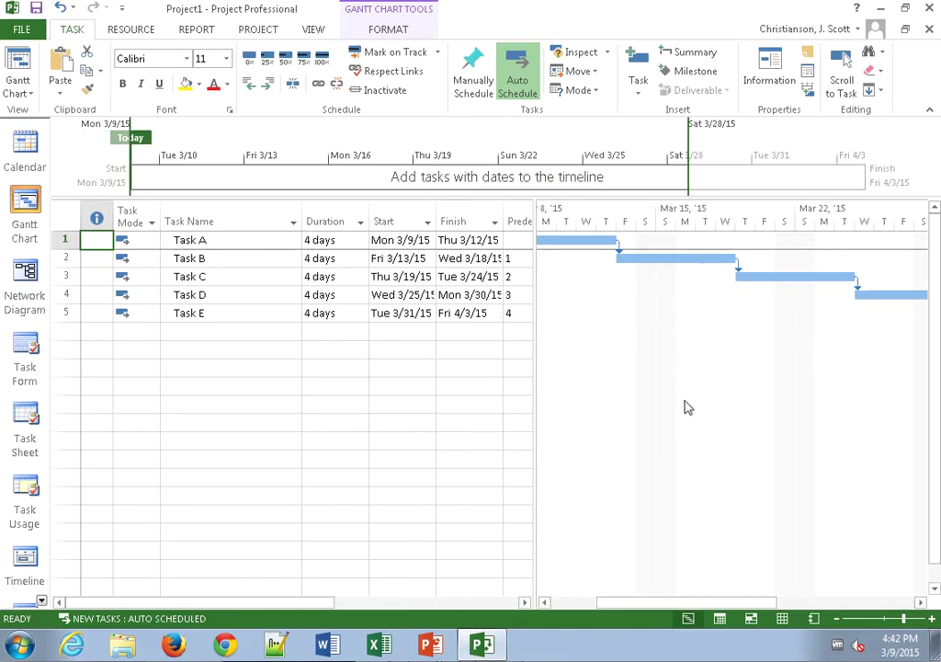
left_click_drag(534, 401, 484, 401)
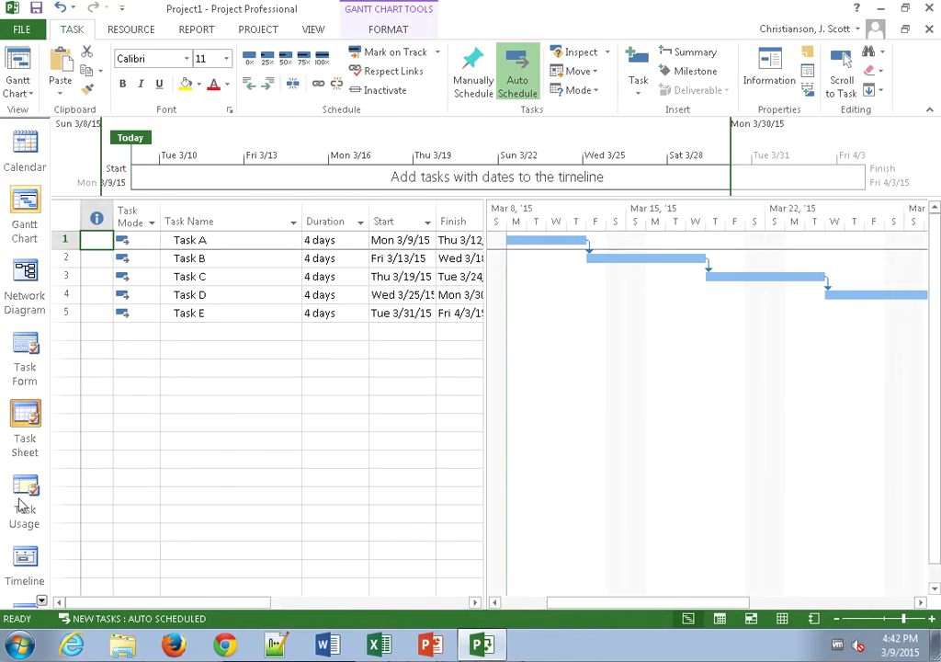
left_click(40, 599)
left_click(40, 599)
left_click(41, 599)
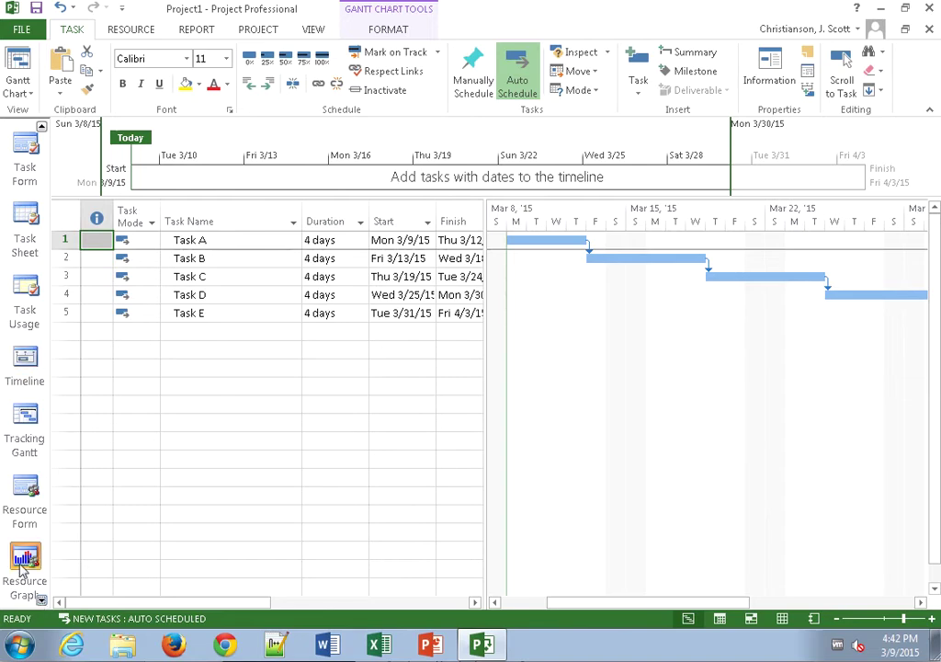
left_click(25, 557)
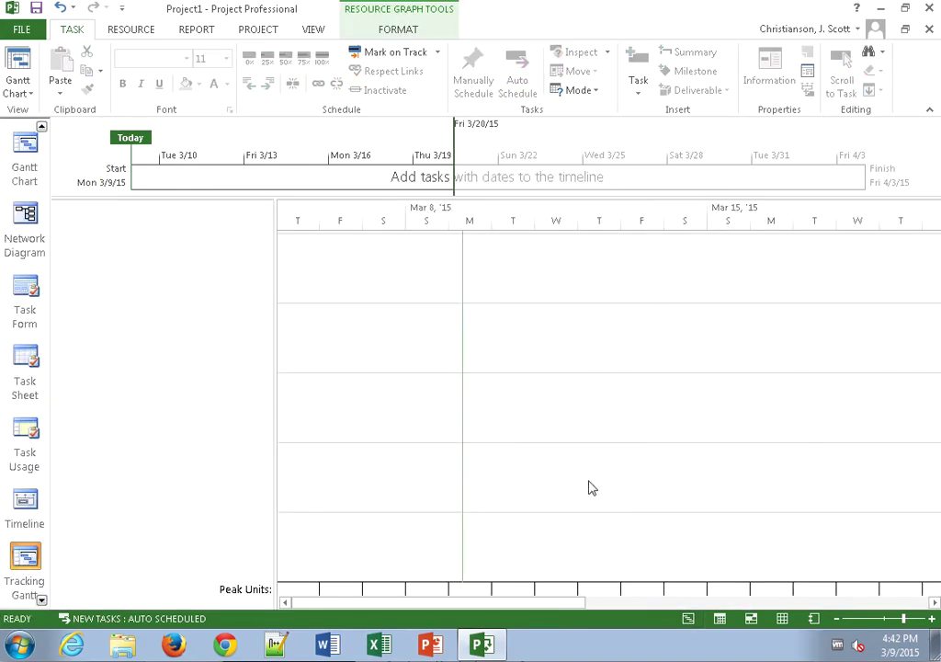
left_click(29, 230)
left_click(26, 152)
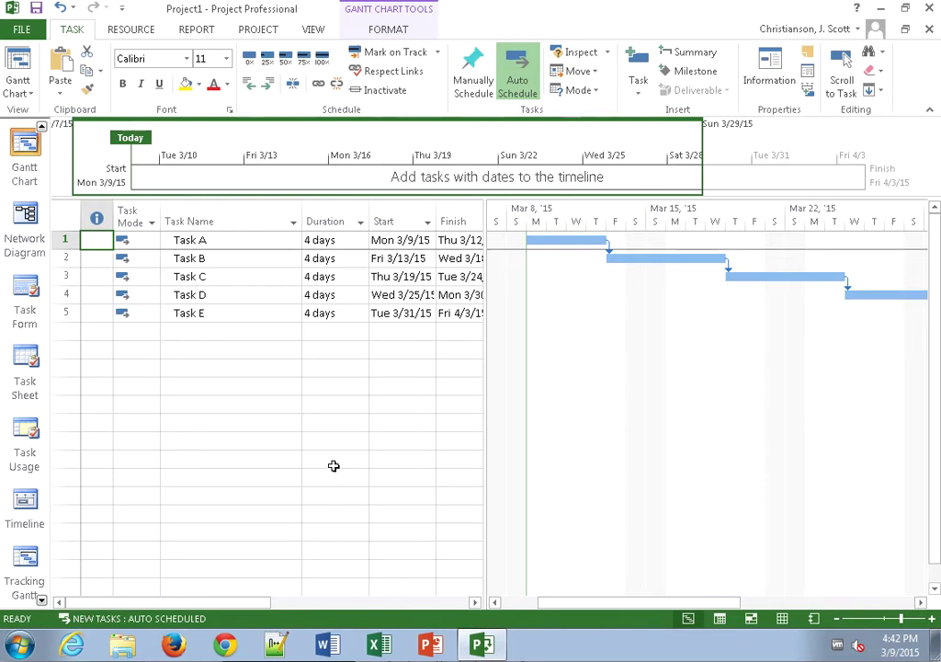
Browse More Views and Other Views on the View tab, closing both without changes.
left_click(320, 32)
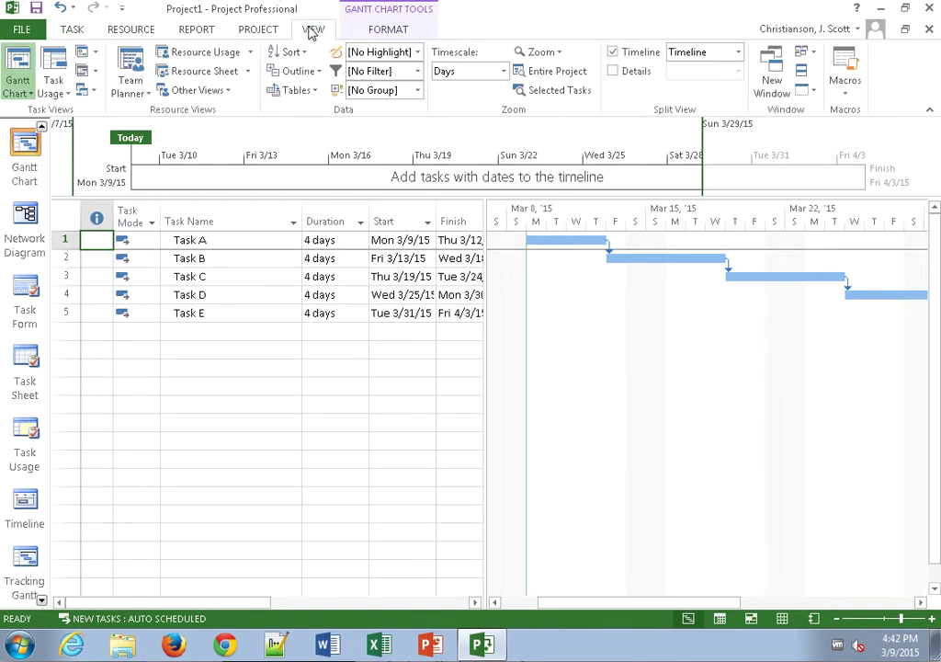
left_click(29, 93)
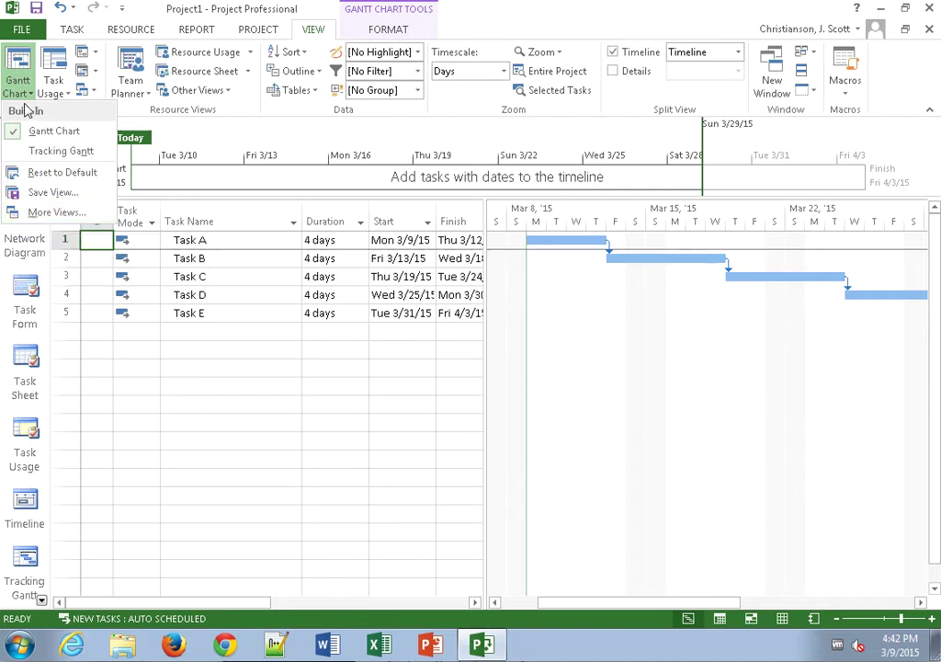
left_click(37, 214)
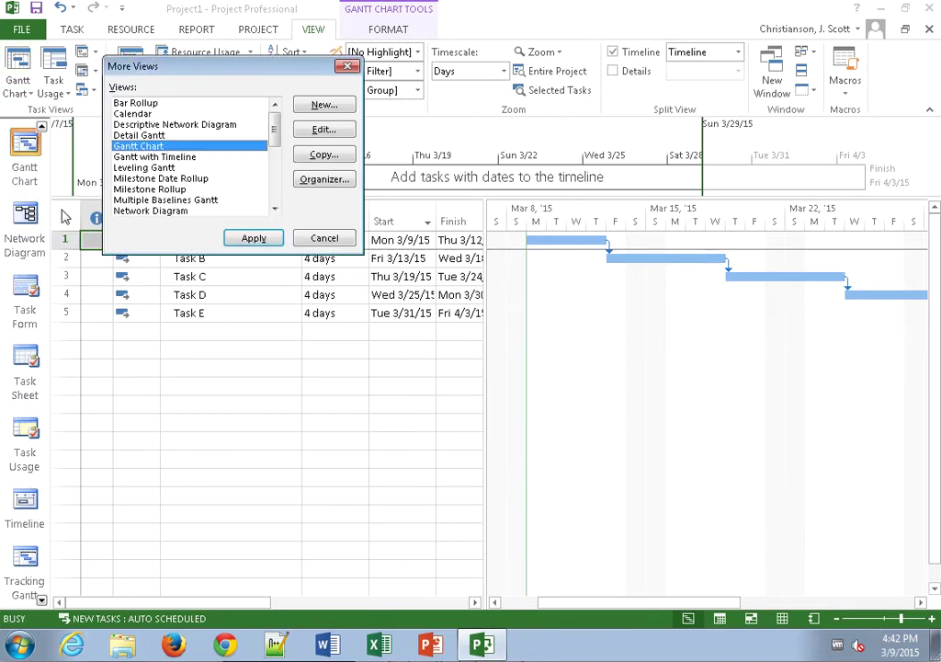
mouse_move(272, 138)
left_mouse_down()
mouse_move(276, 202)
mouse_move(274, 125)
left_mouse_up()
left_click(322, 239)
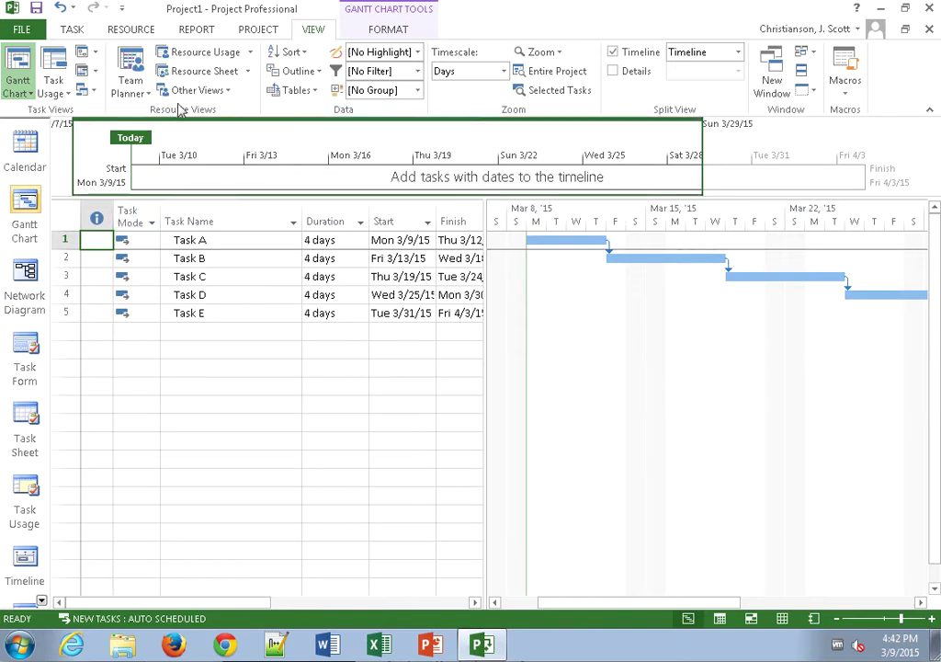
left_click(229, 92)
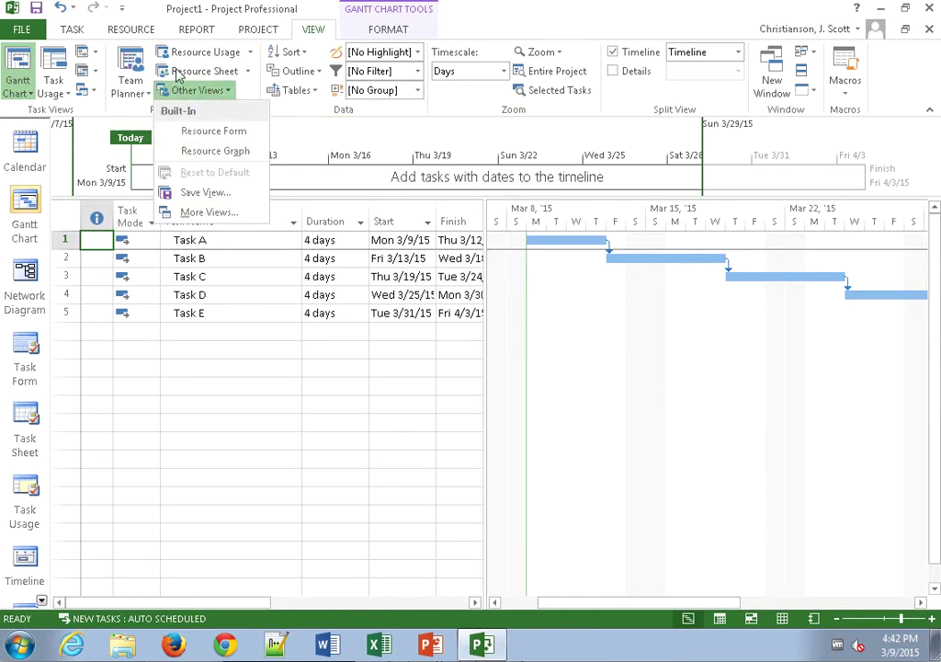
left_click(118, 357)
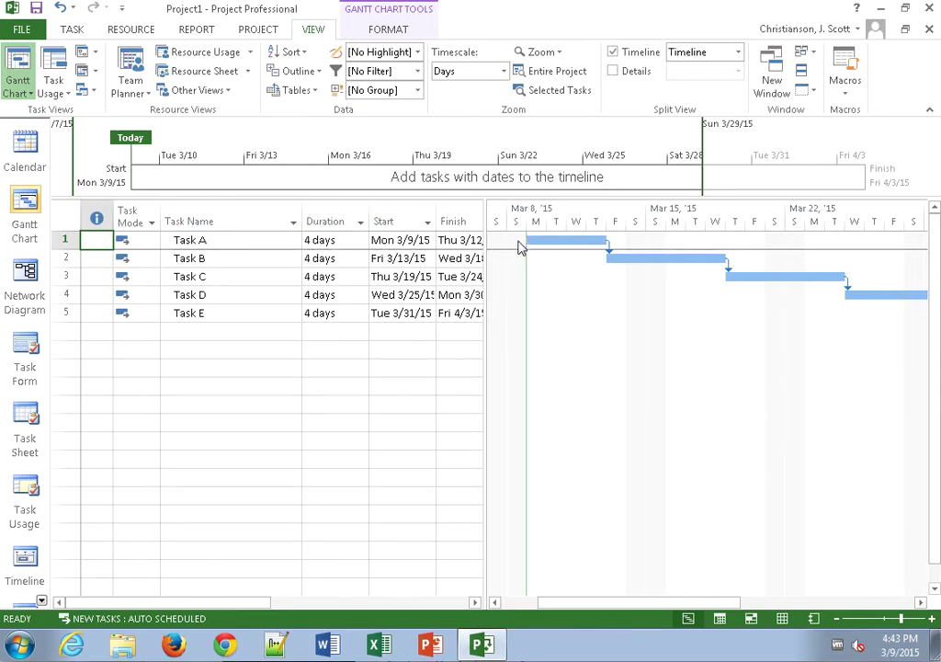
Widen the table, insert a Cost field column before Task Name, then narrow it.
left_click_drag(486, 266, 706, 267)
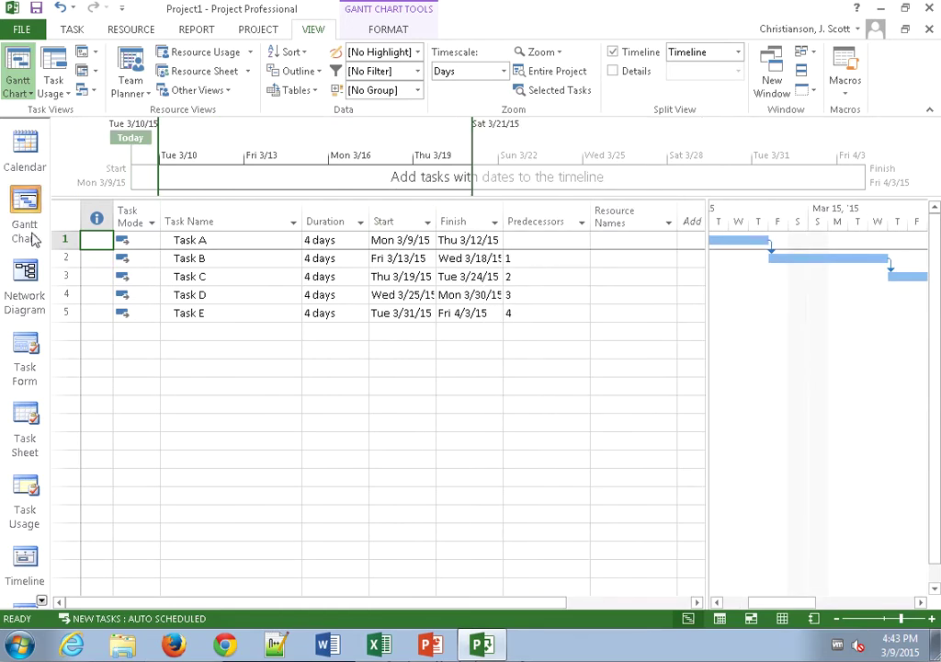
right_click(264, 209)
left_click(287, 326)
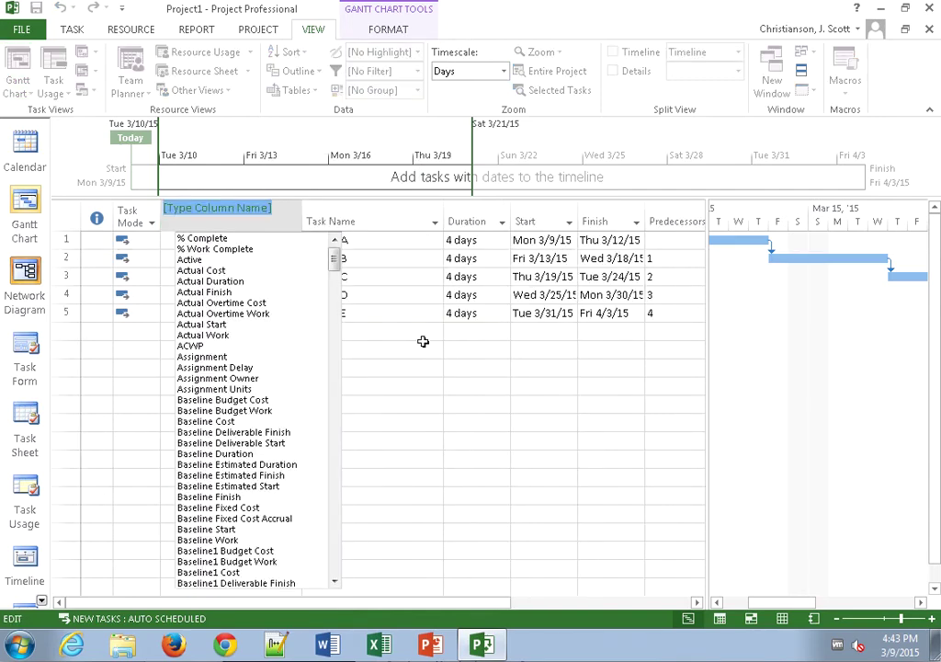
scroll(319, 348, "down", 10)
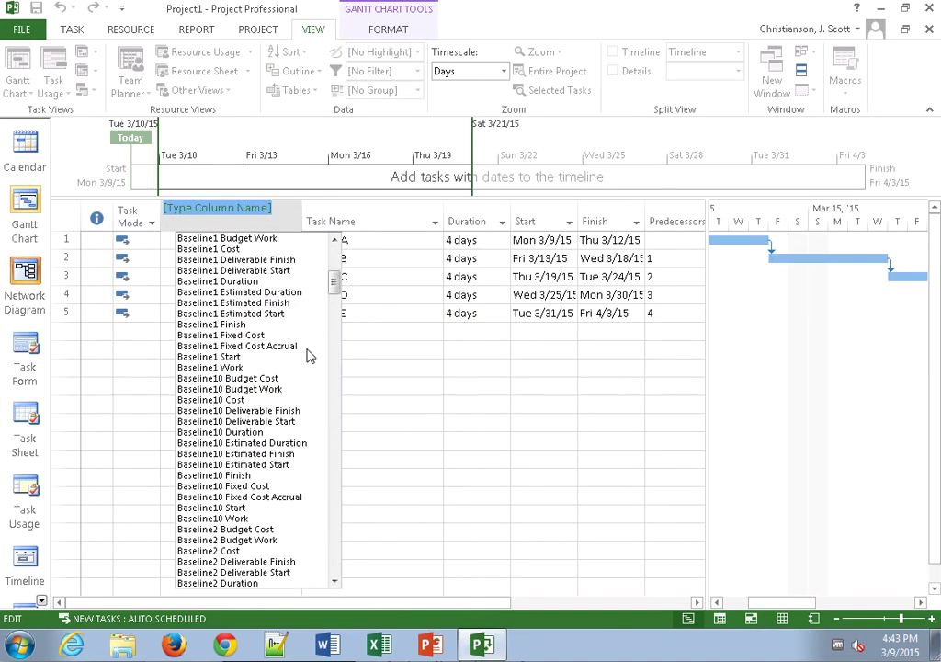
scroll(312, 354, "down", 5)
left_click_drag(334, 323, 333, 469)
scroll(332, 469, "up", 1)
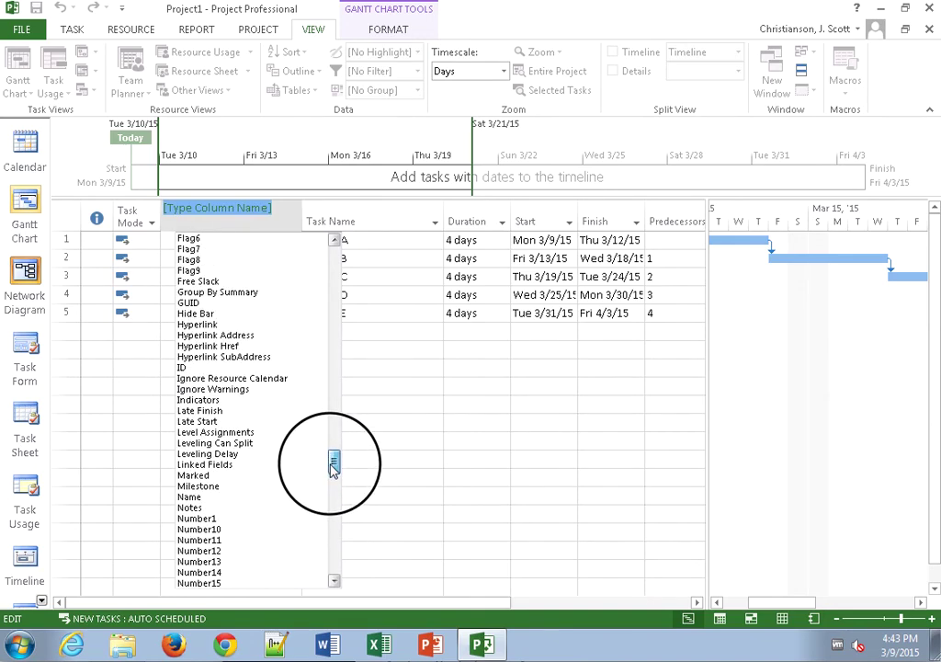
left_click_drag(333, 466, 335, 423)
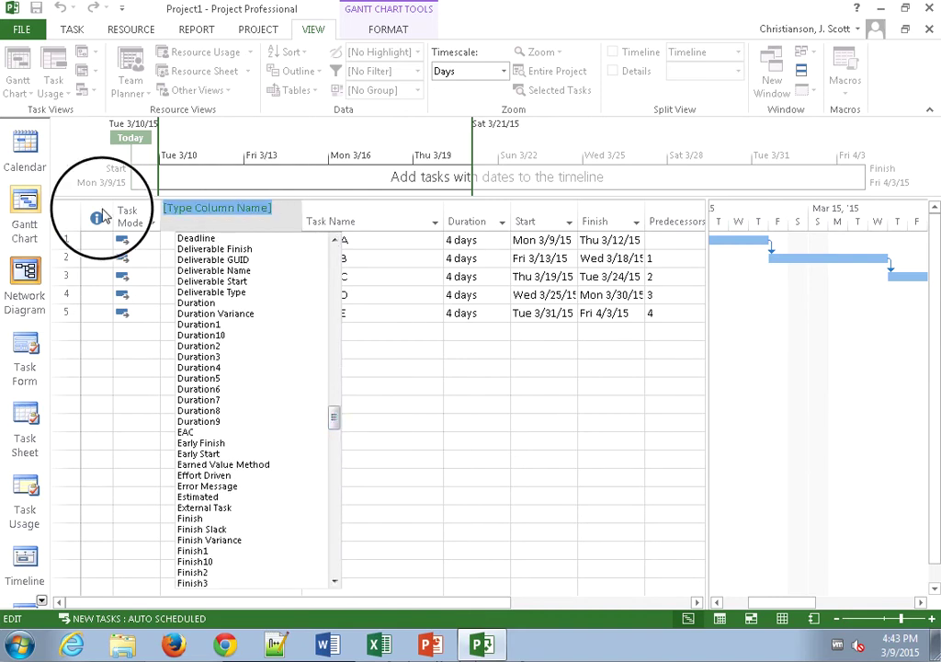
type("cost")
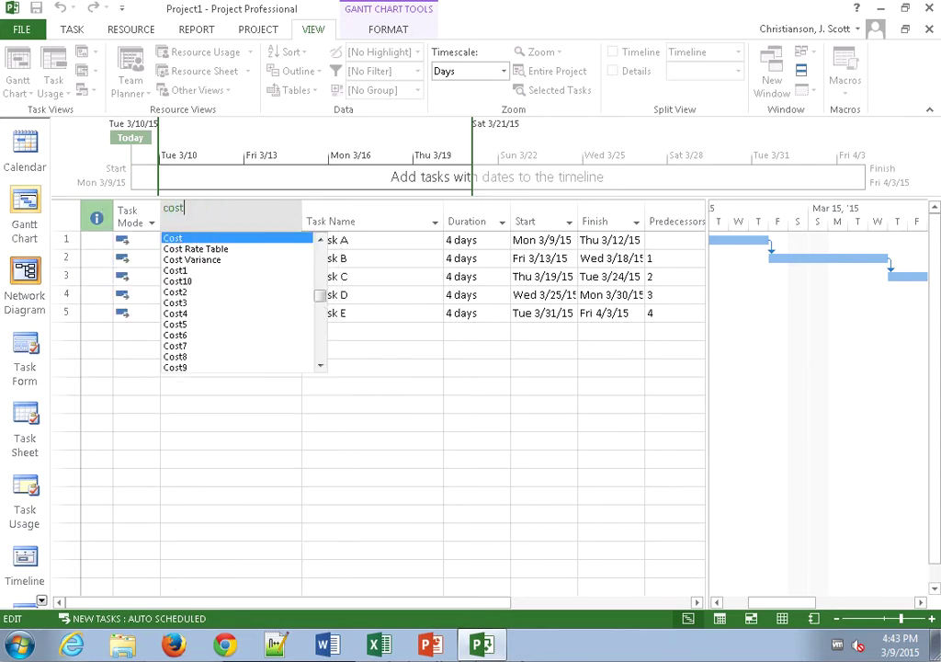
key("Return")
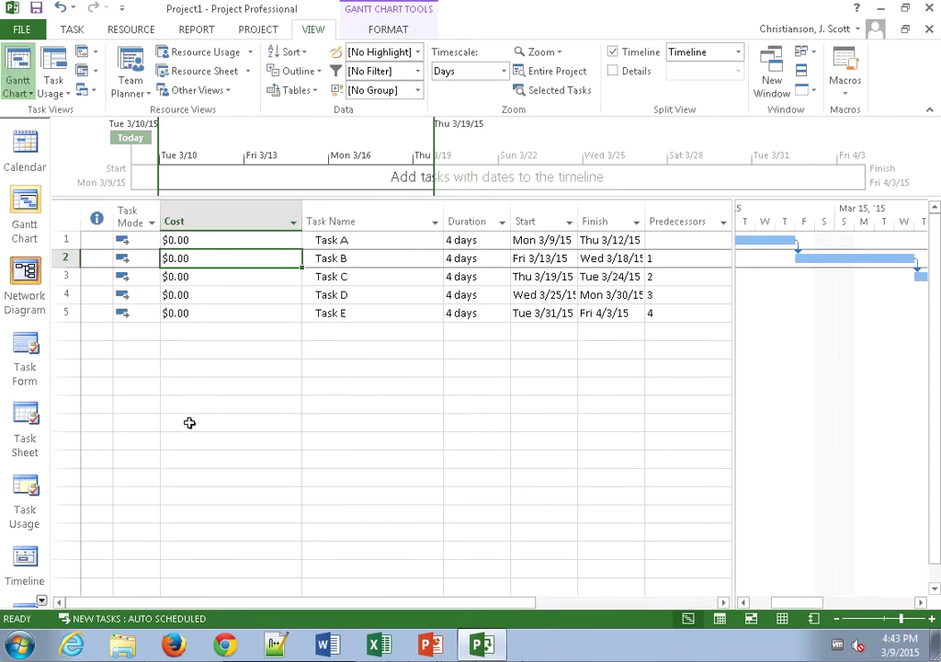
left_click_drag(300, 209, 246, 237)
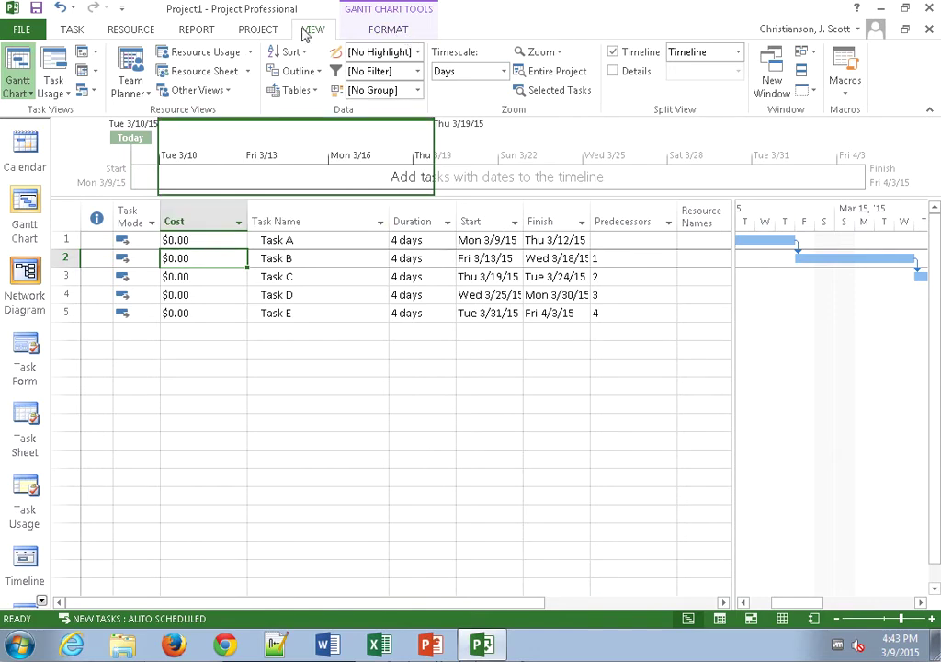
Show the project summary task row and widen the Start and Finish columns to fit full dates.
left_click(375, 34)
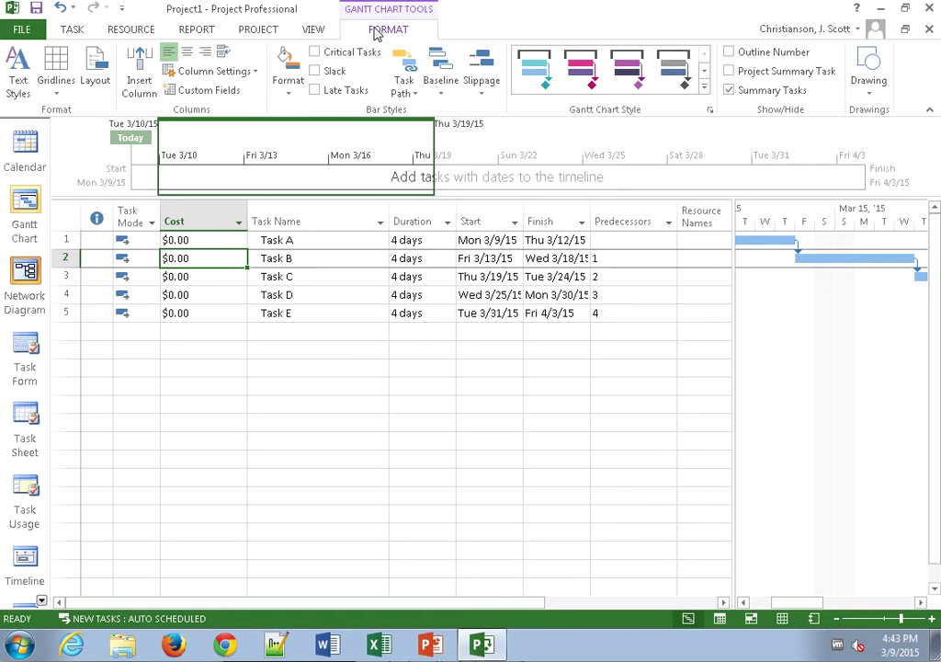
left_click(730, 70)
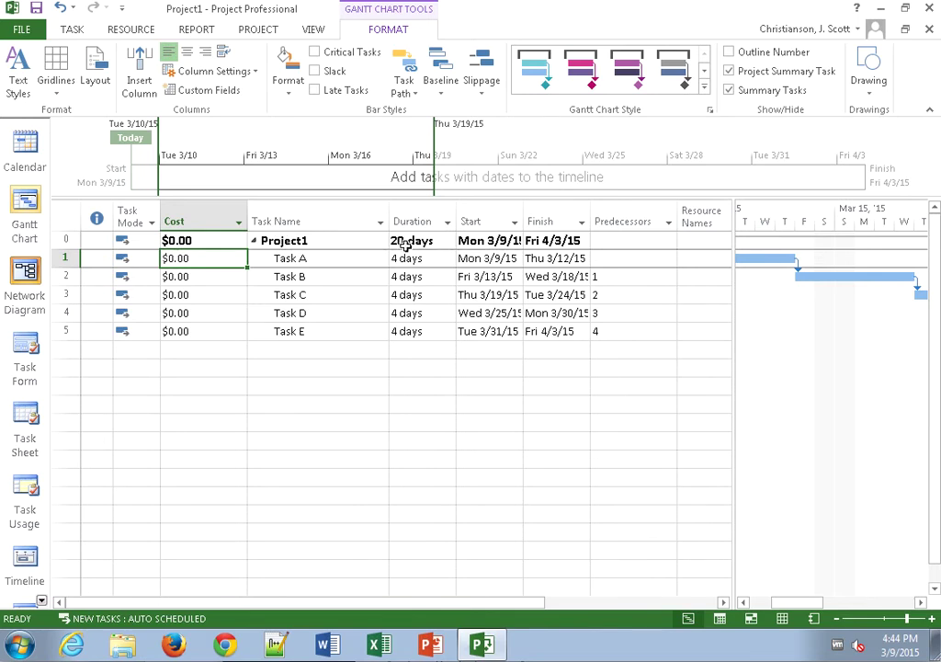
left_click_drag(521, 219, 583, 206)
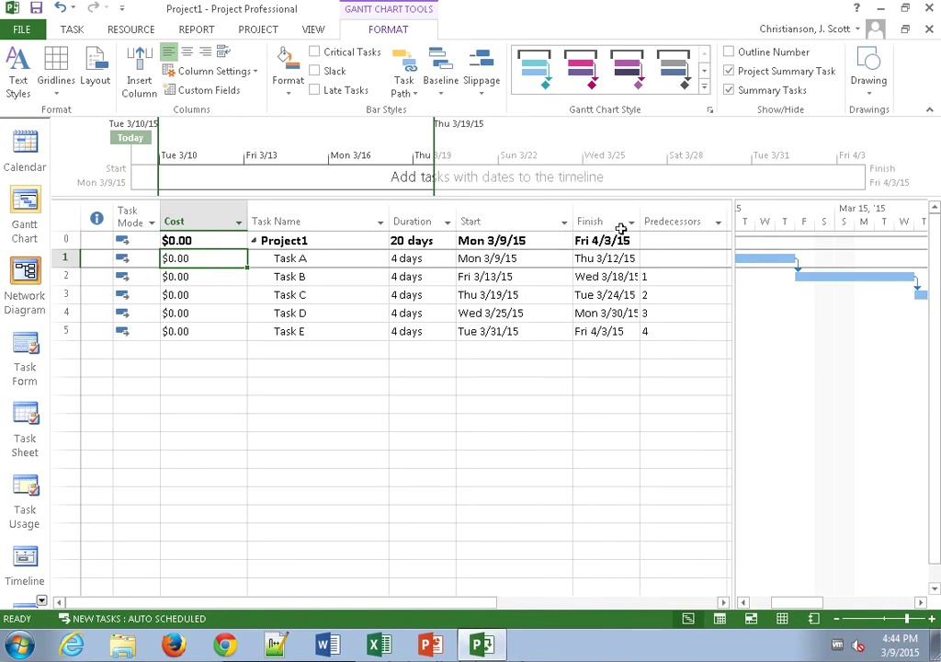
left_click_drag(640, 209, 669, 207)
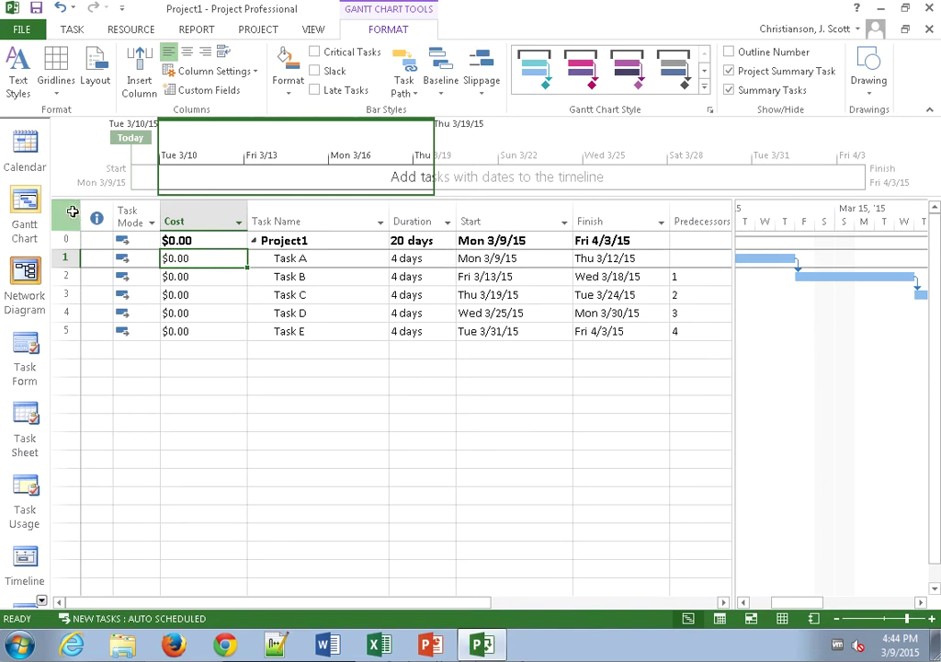
right_click(67, 213)
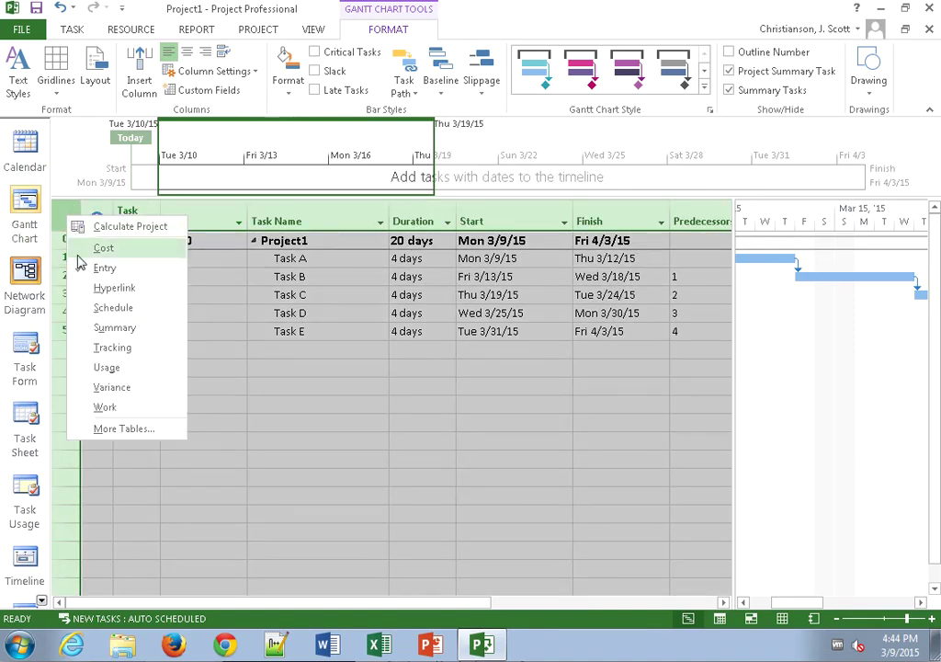
left_click(113, 308)
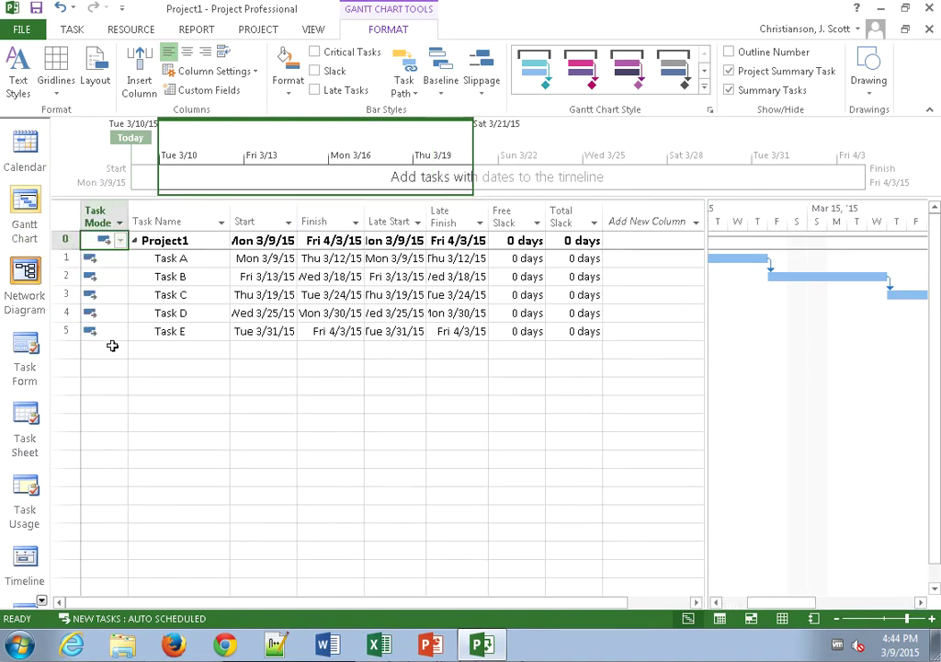
right_click(63, 210)
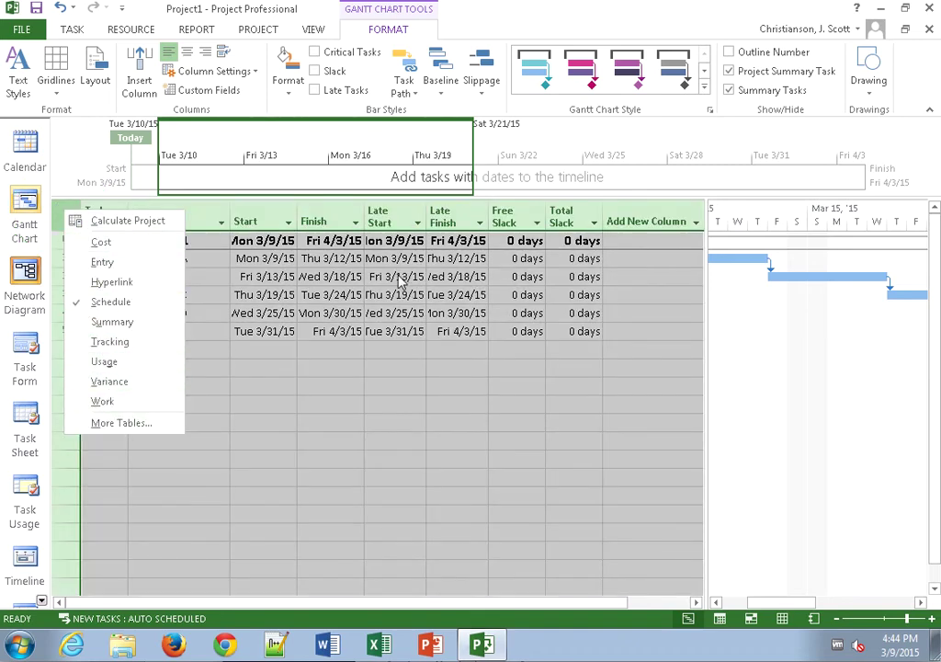
left_click(120, 421)
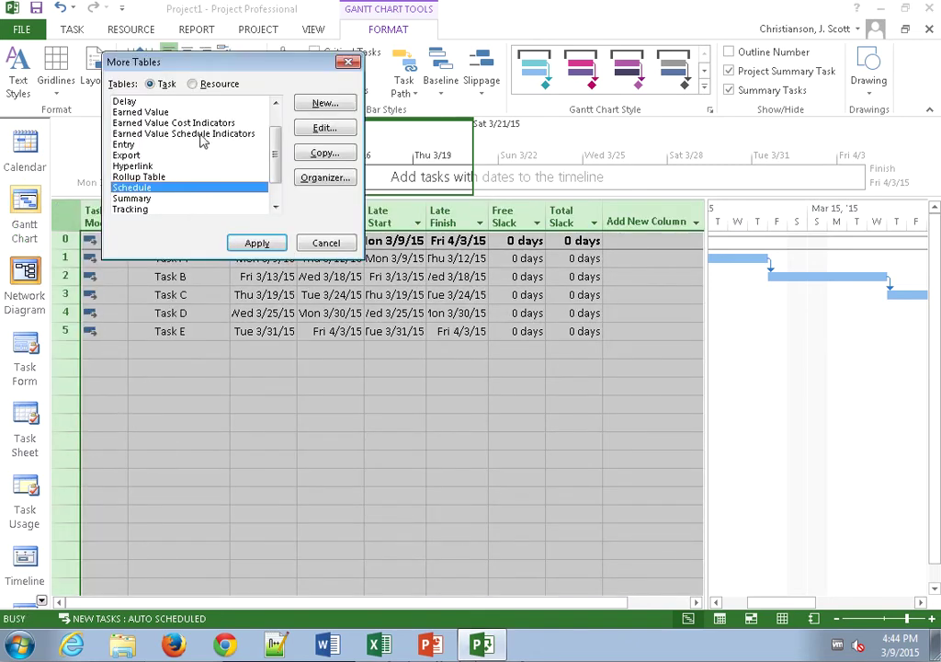
double_click(166, 122)
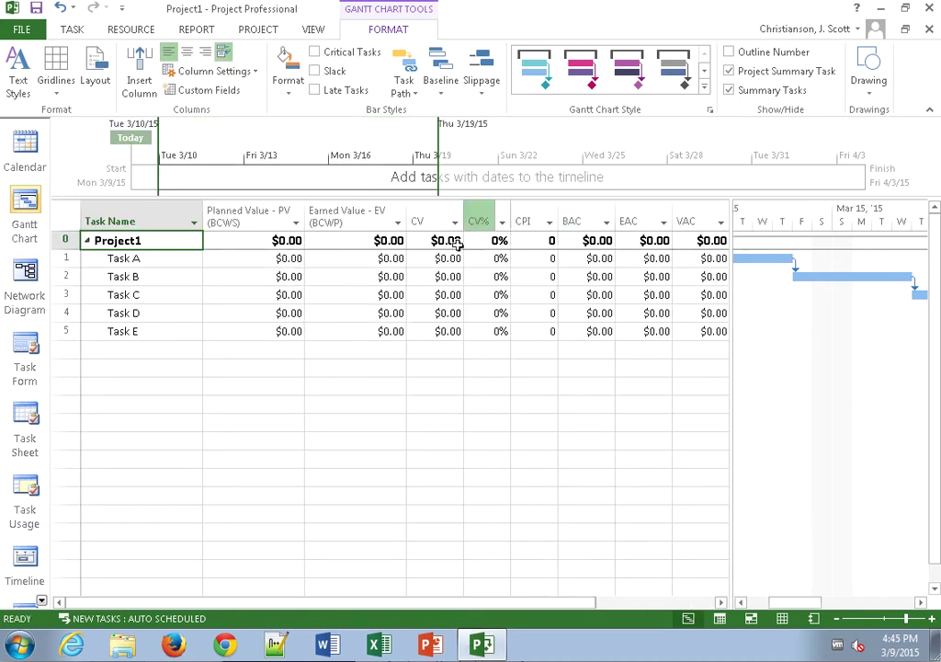
right_click(68, 220)
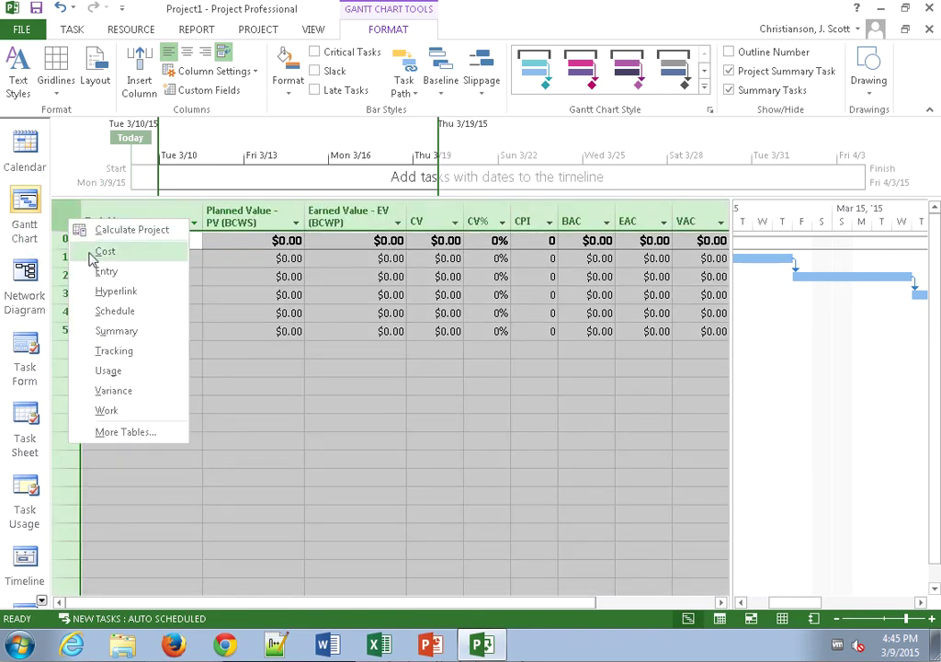
left_click(103, 271)
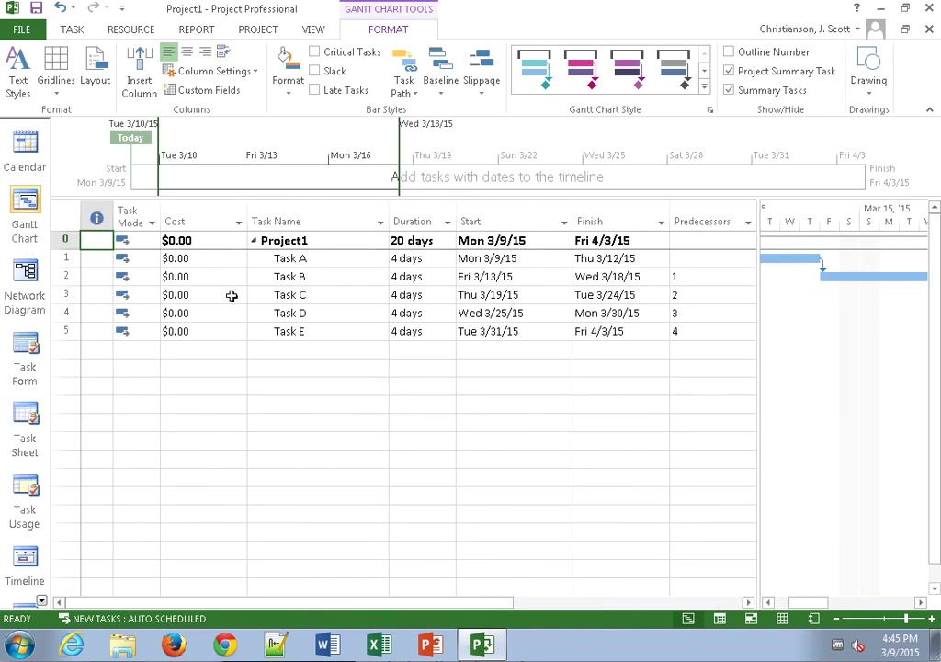
right_click(68, 219)
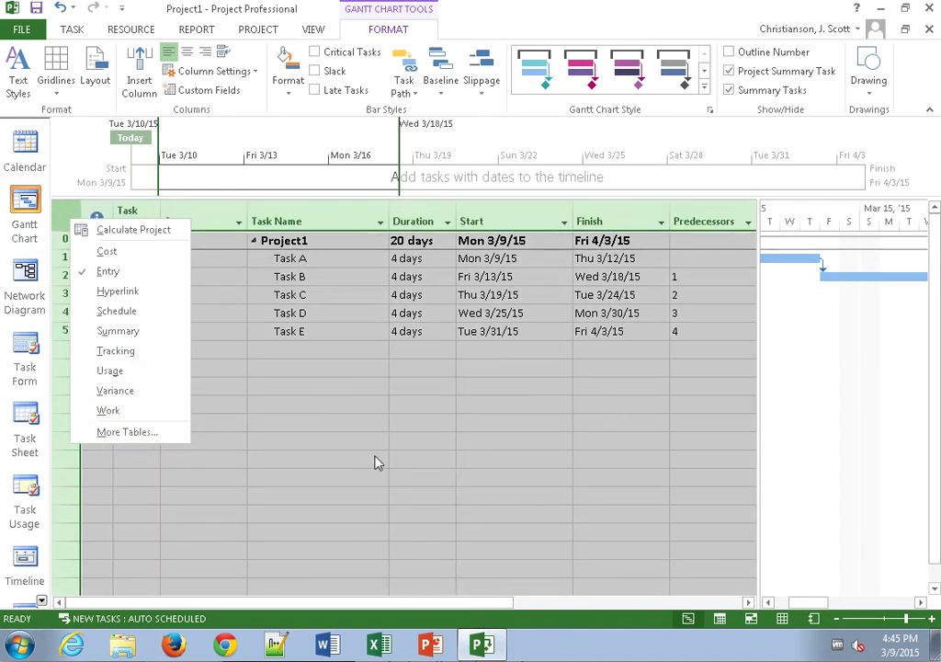
key("c")
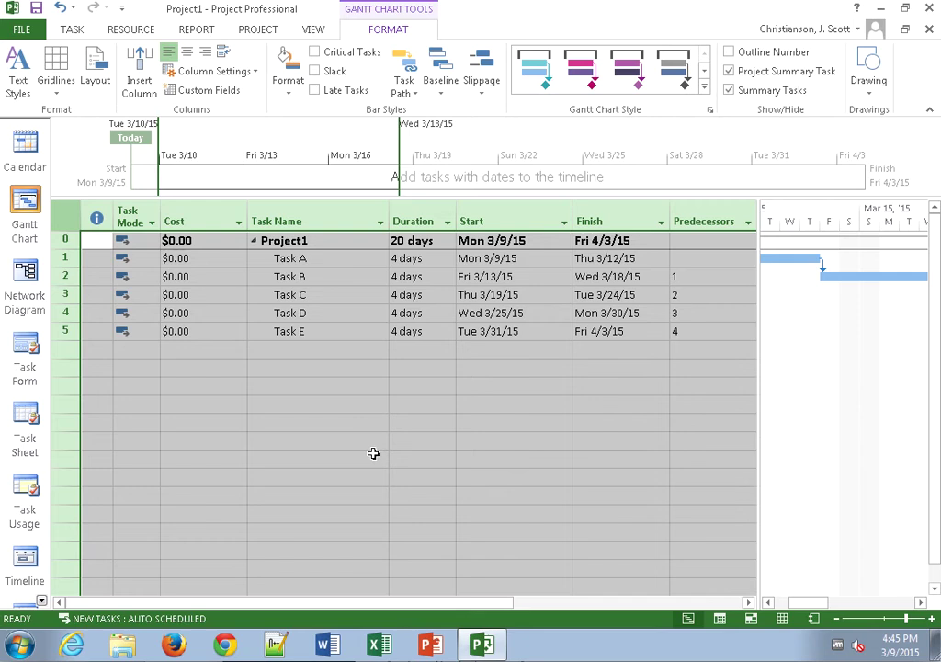
left_click(381, 419)
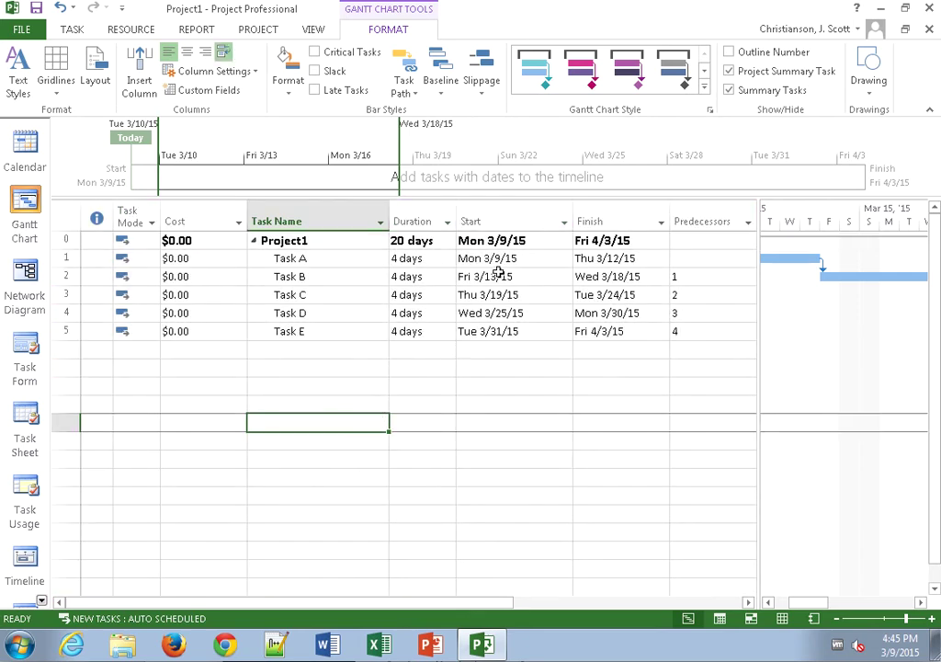
left_click(500, 242)
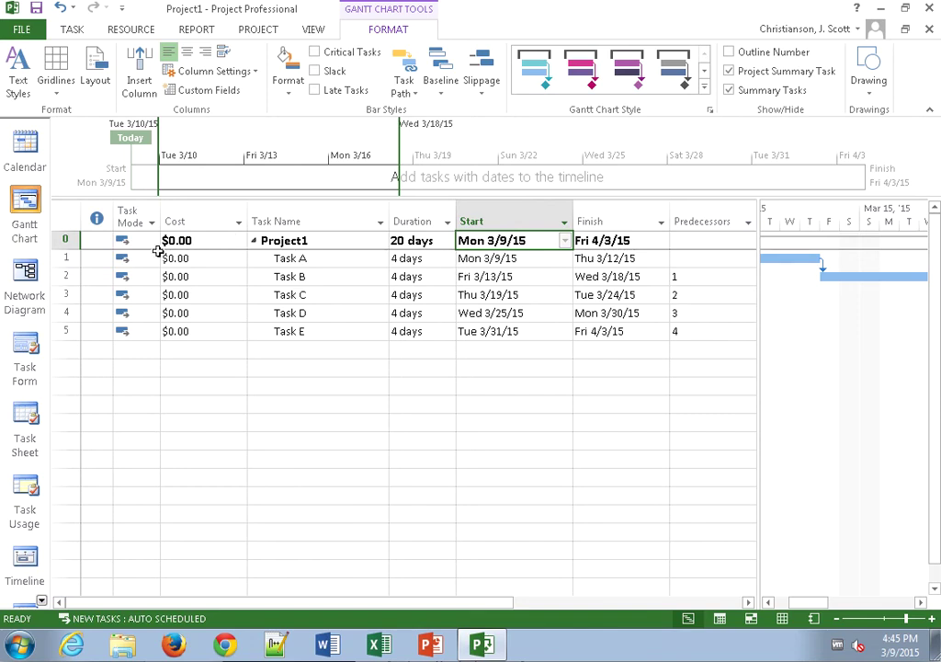
left_click(379, 260)
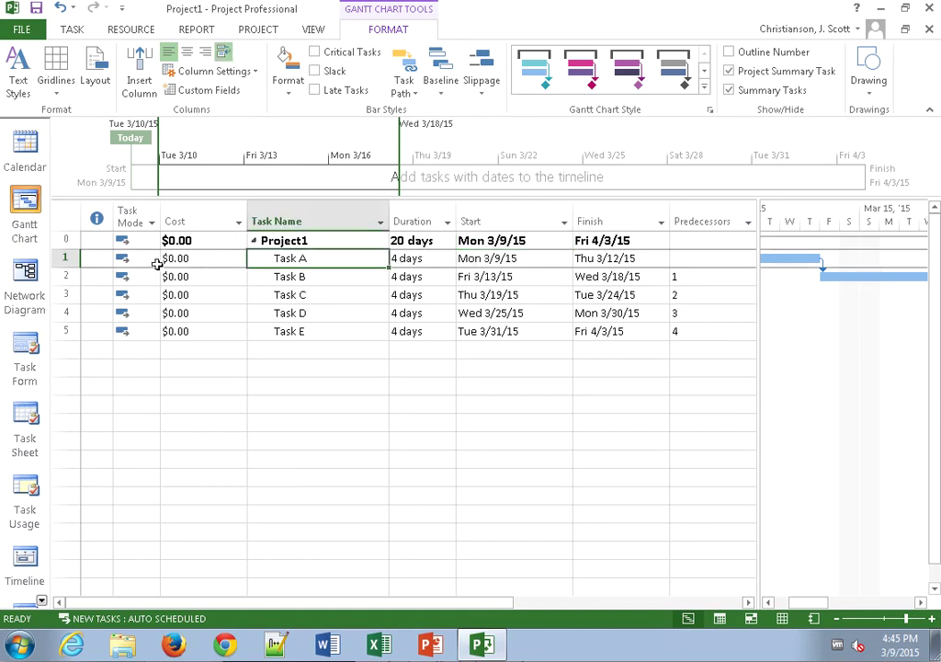
double_click(63, 260)
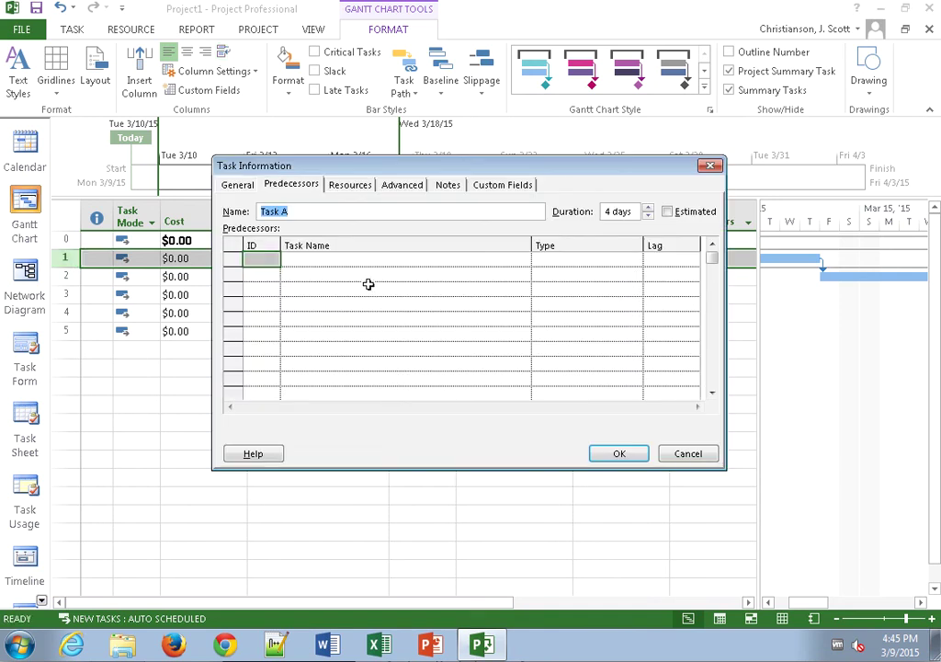
left_click(241, 186)
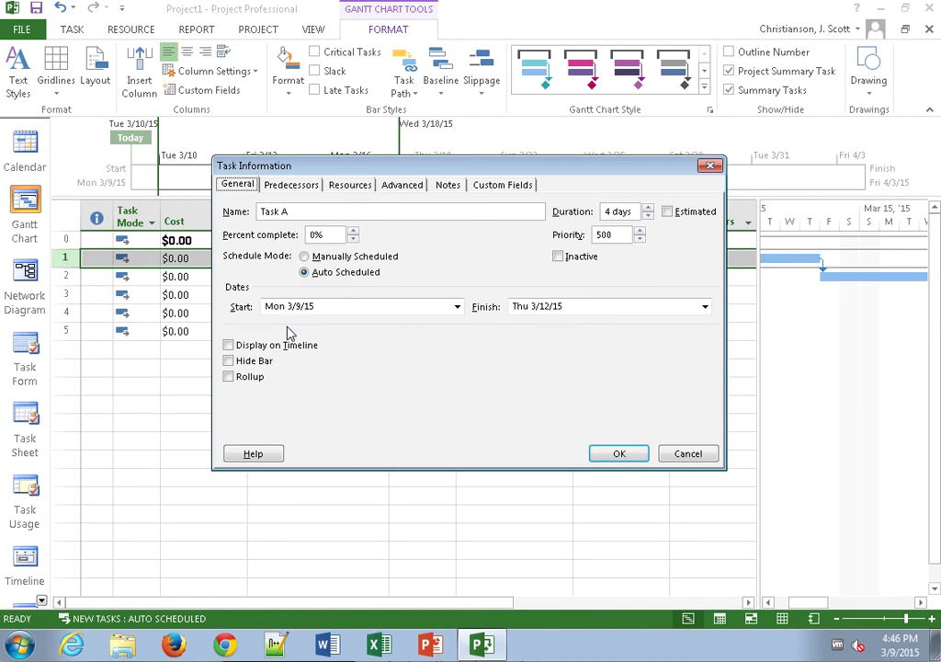
left_click(687, 453)
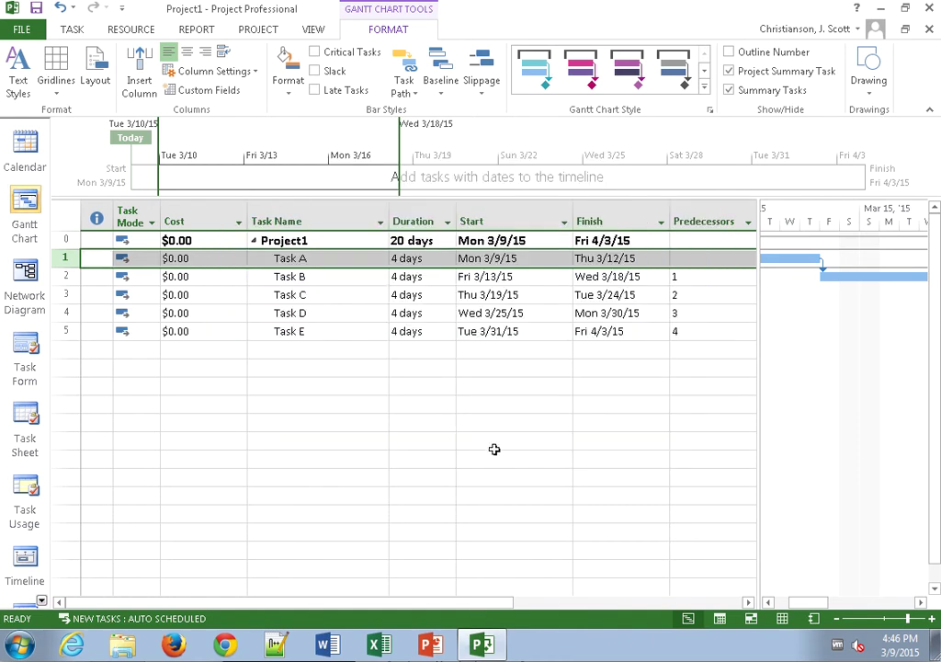
Deselect Task A's row by clicking an empty cell in the table.
left_click(447, 439)
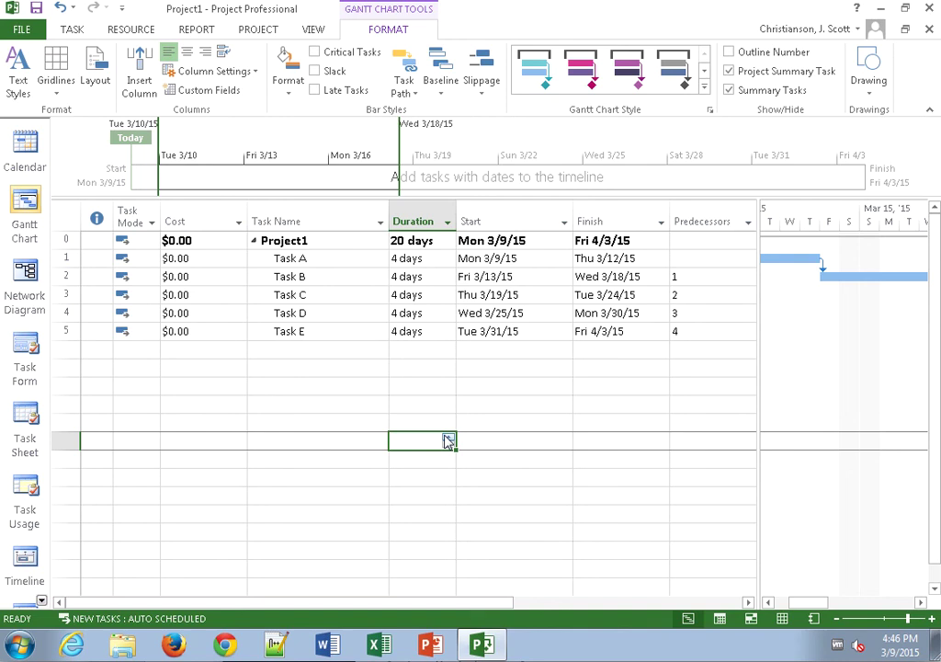
In Project Information, first pick June 11 as the project start date.
left_click(262, 30)
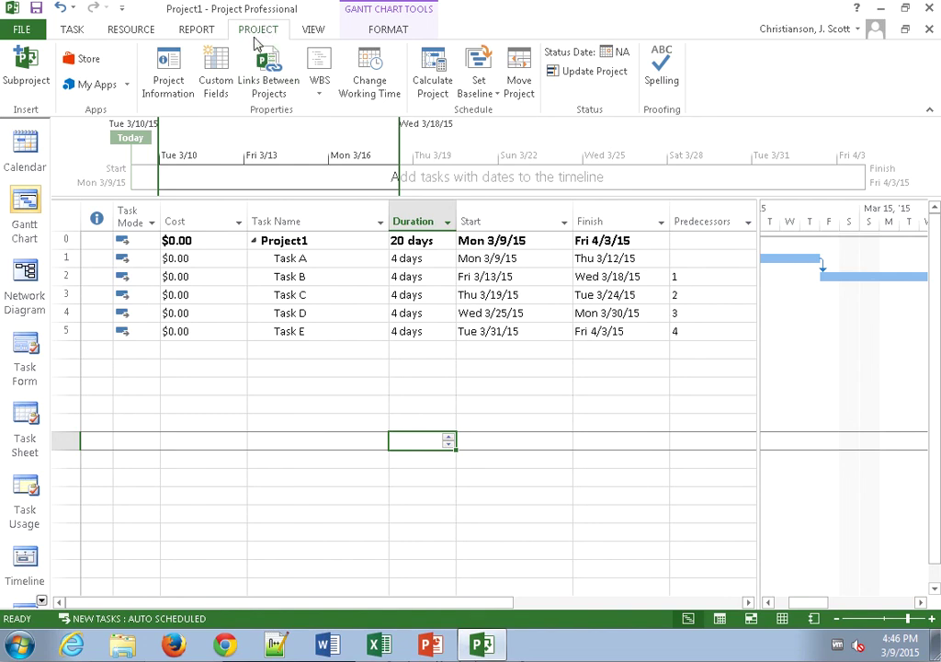
left_click(170, 76)
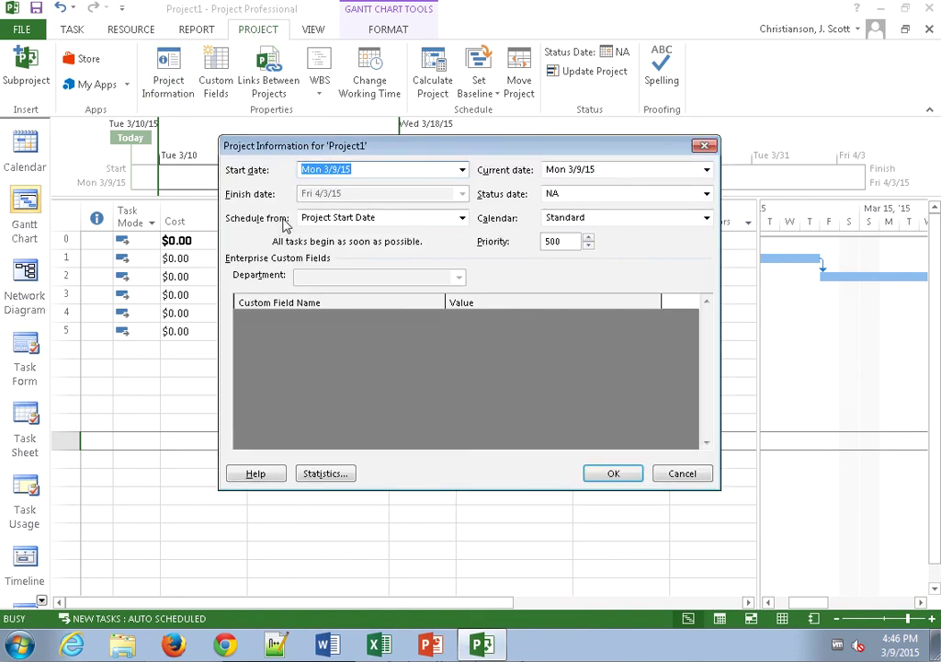
left_click(461, 169)
left_click(460, 188)
left_click(460, 188)
left_click(459, 189)
left_click(413, 232)
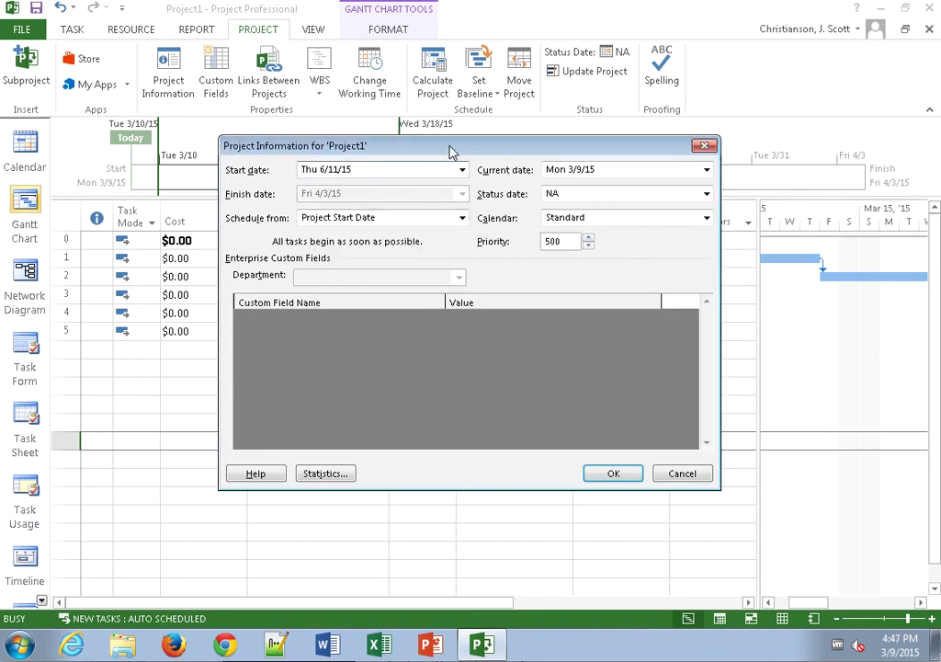
Change the project start date to October 11, 2015 and confirm it.
left_click(462, 169)
left_click(459, 188)
left_click(460, 189)
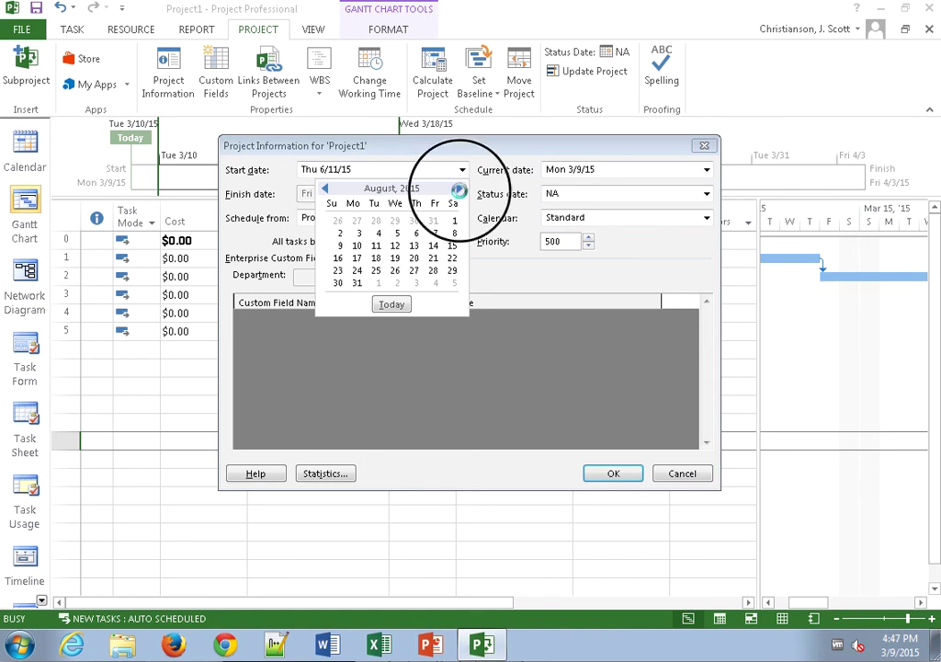
left_click(460, 189)
left_click(459, 189)
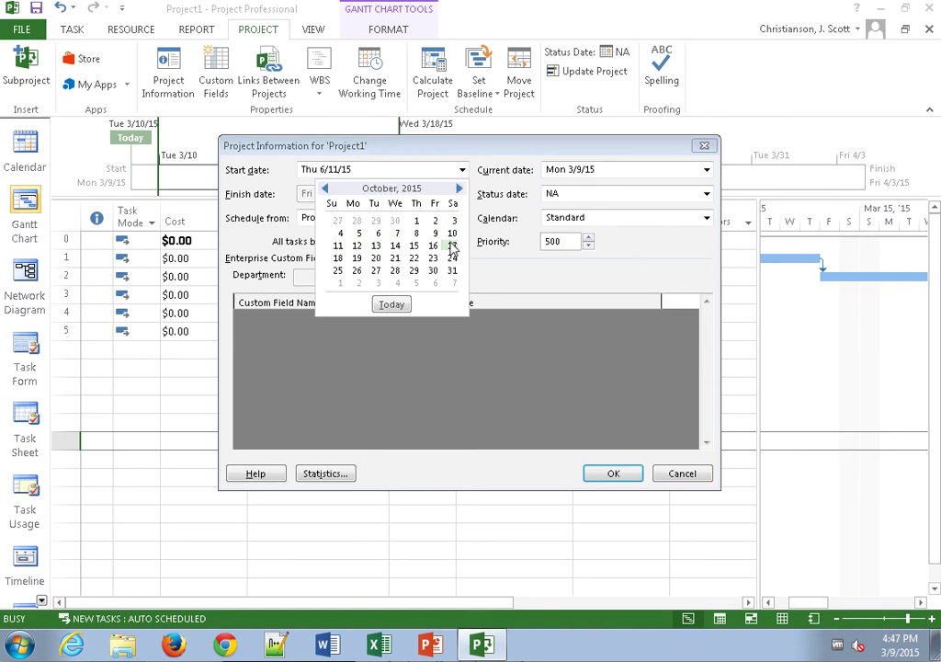
left_click(338, 246)
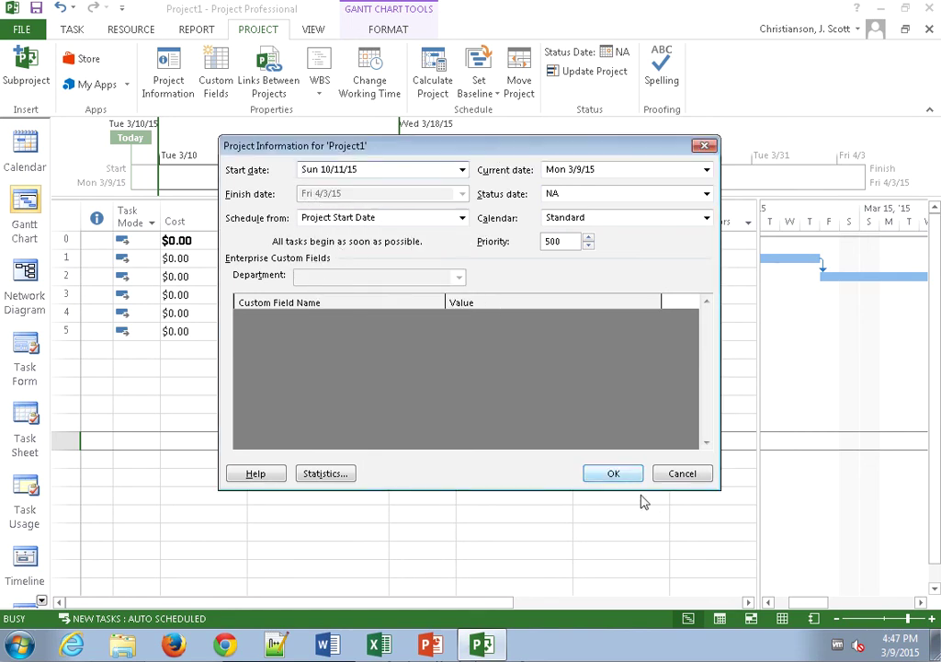
left_click(613, 473)
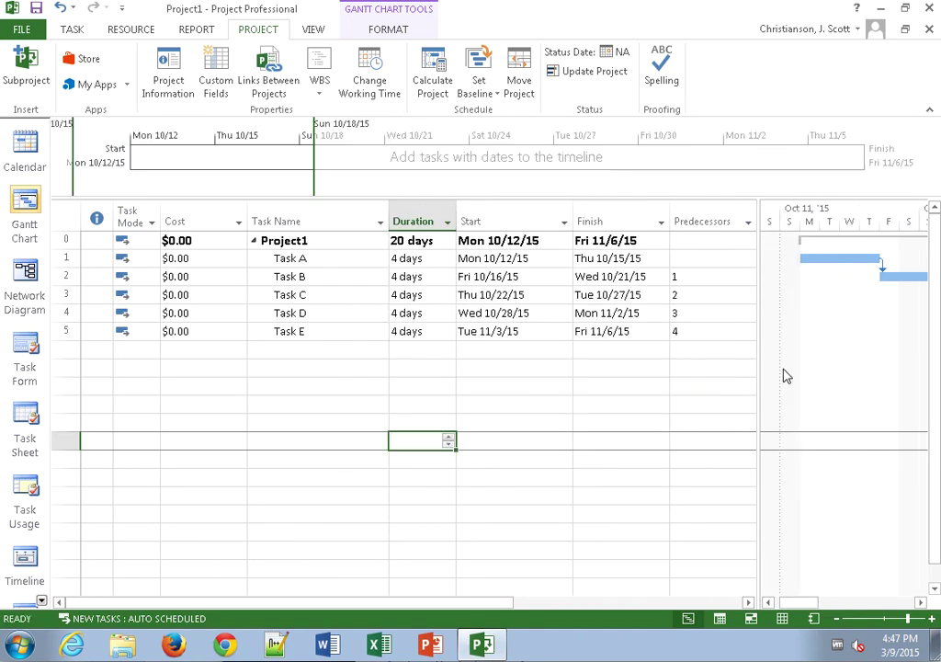
Drag the table divider left to widen the Gantt chart, then cancel out of Project Information.
left_click(756, 375)
left_click_drag(756, 375, 617, 395)
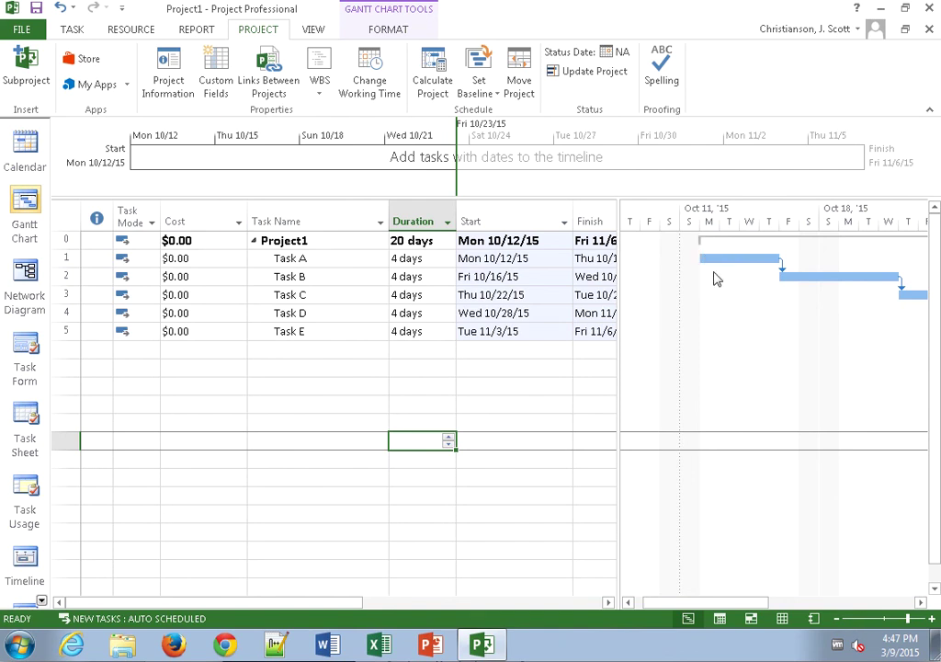
mouse_move(697, 262)
left_click(168, 74)
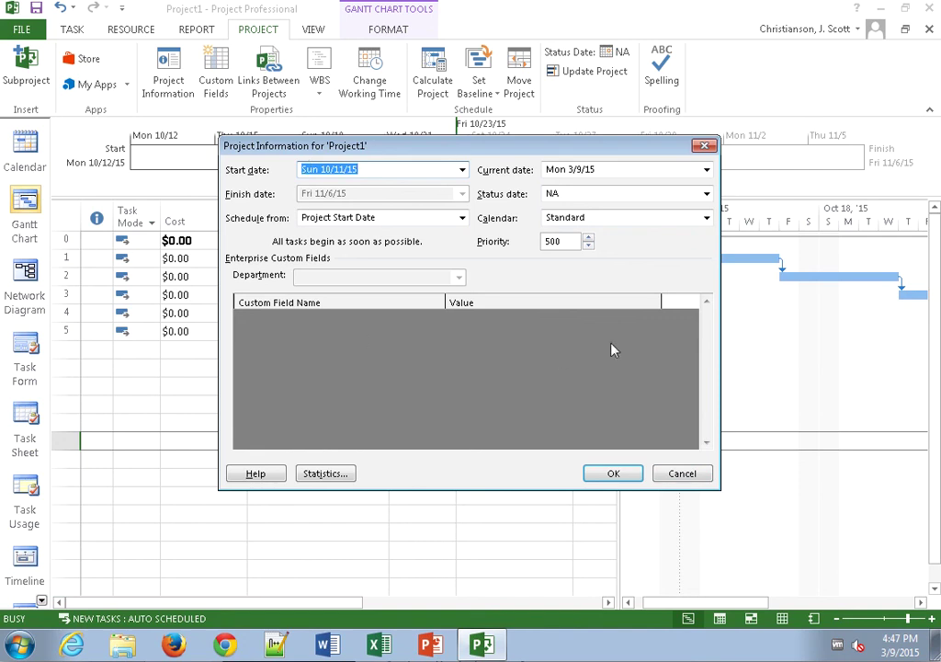
left_click(683, 474)
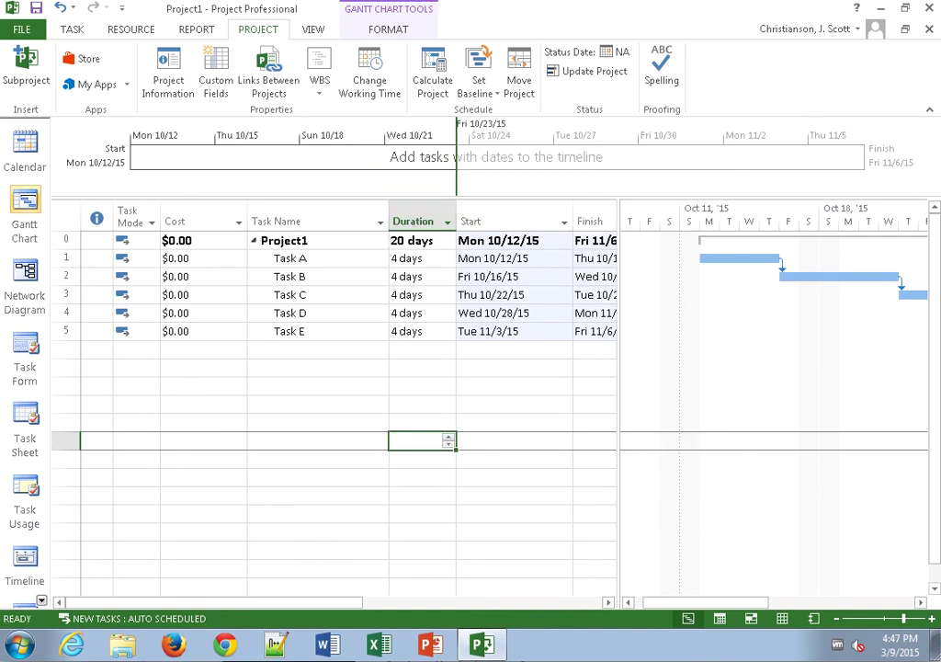